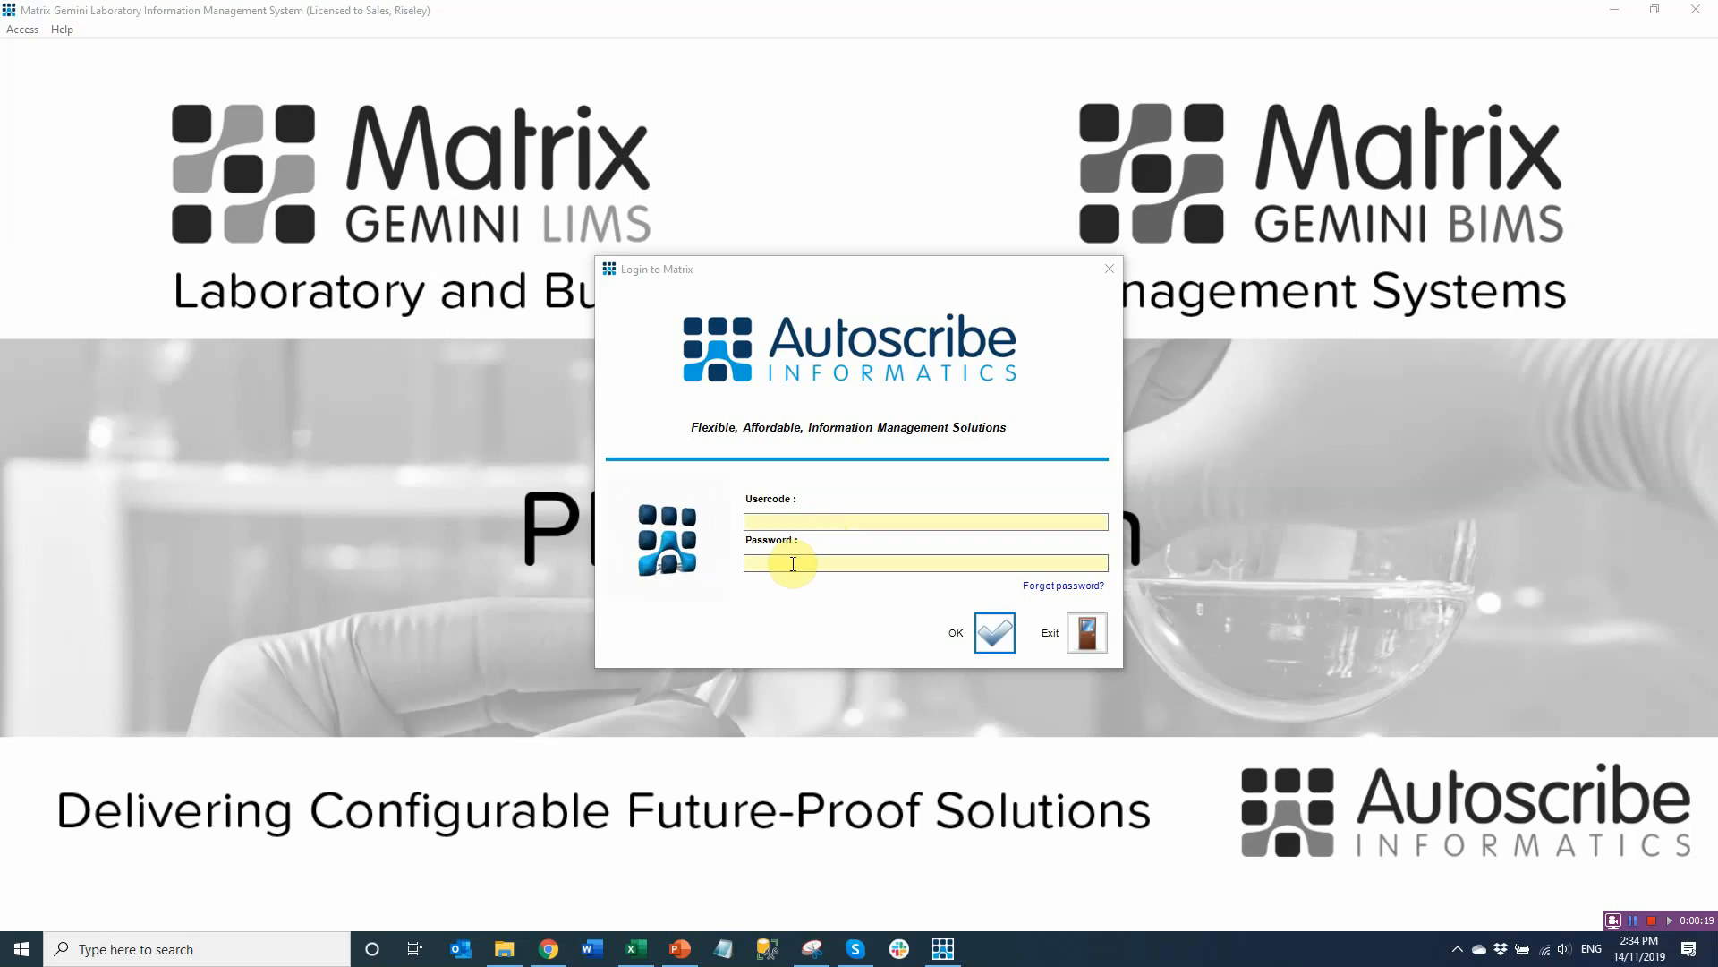
Log in to Matrix Gemini LIMS with the administrator usercode and its password
{"action": "left_click", "coordinate": [791, 522]}
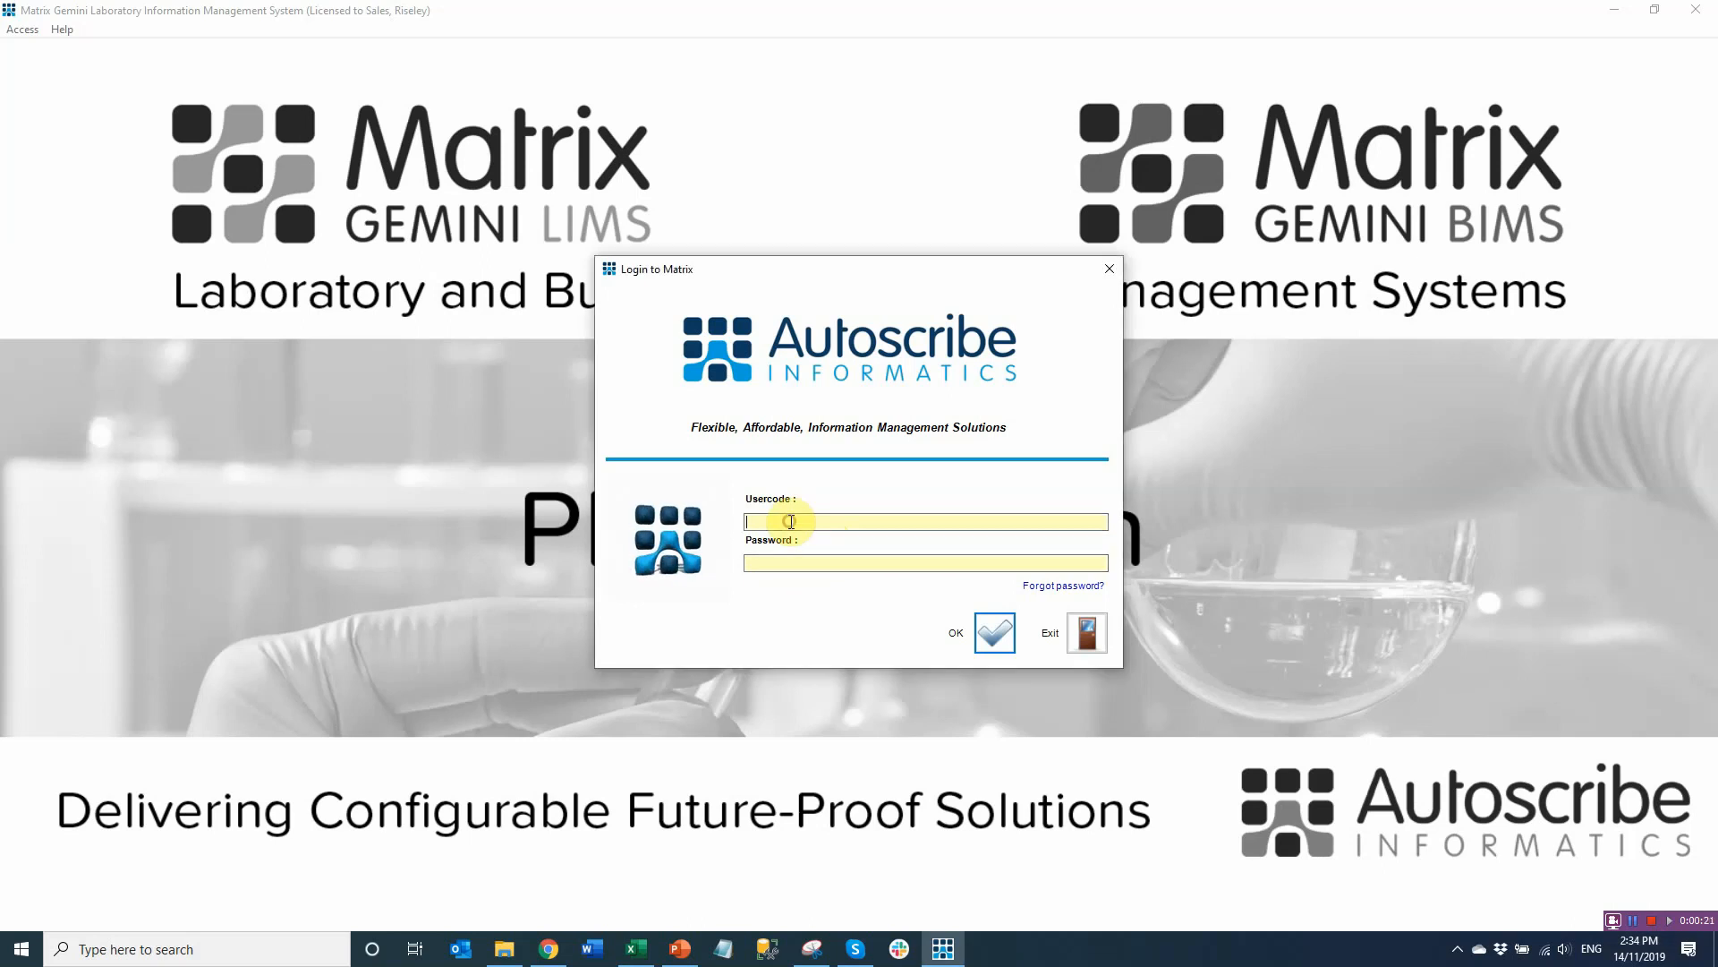
{"action": "type", "text": "admin"}
{"action": "key", "text": "Tab"}
{"action": "type", "text": "admin"}
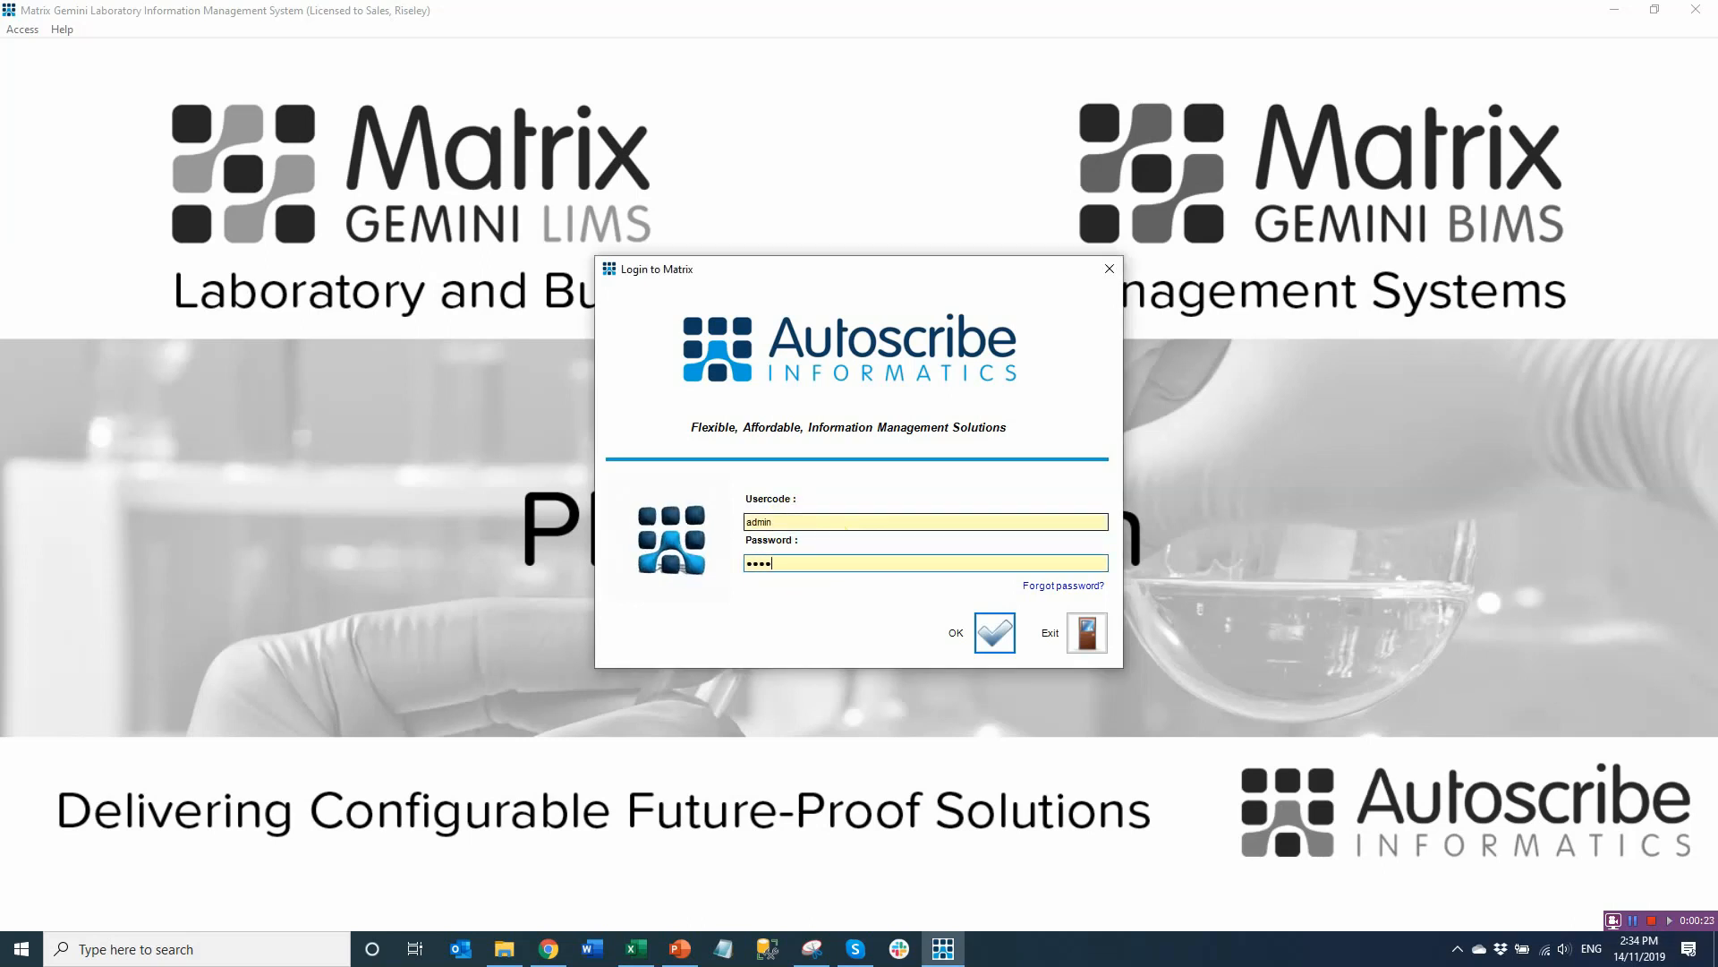
{"action": "key", "text": "Return"}
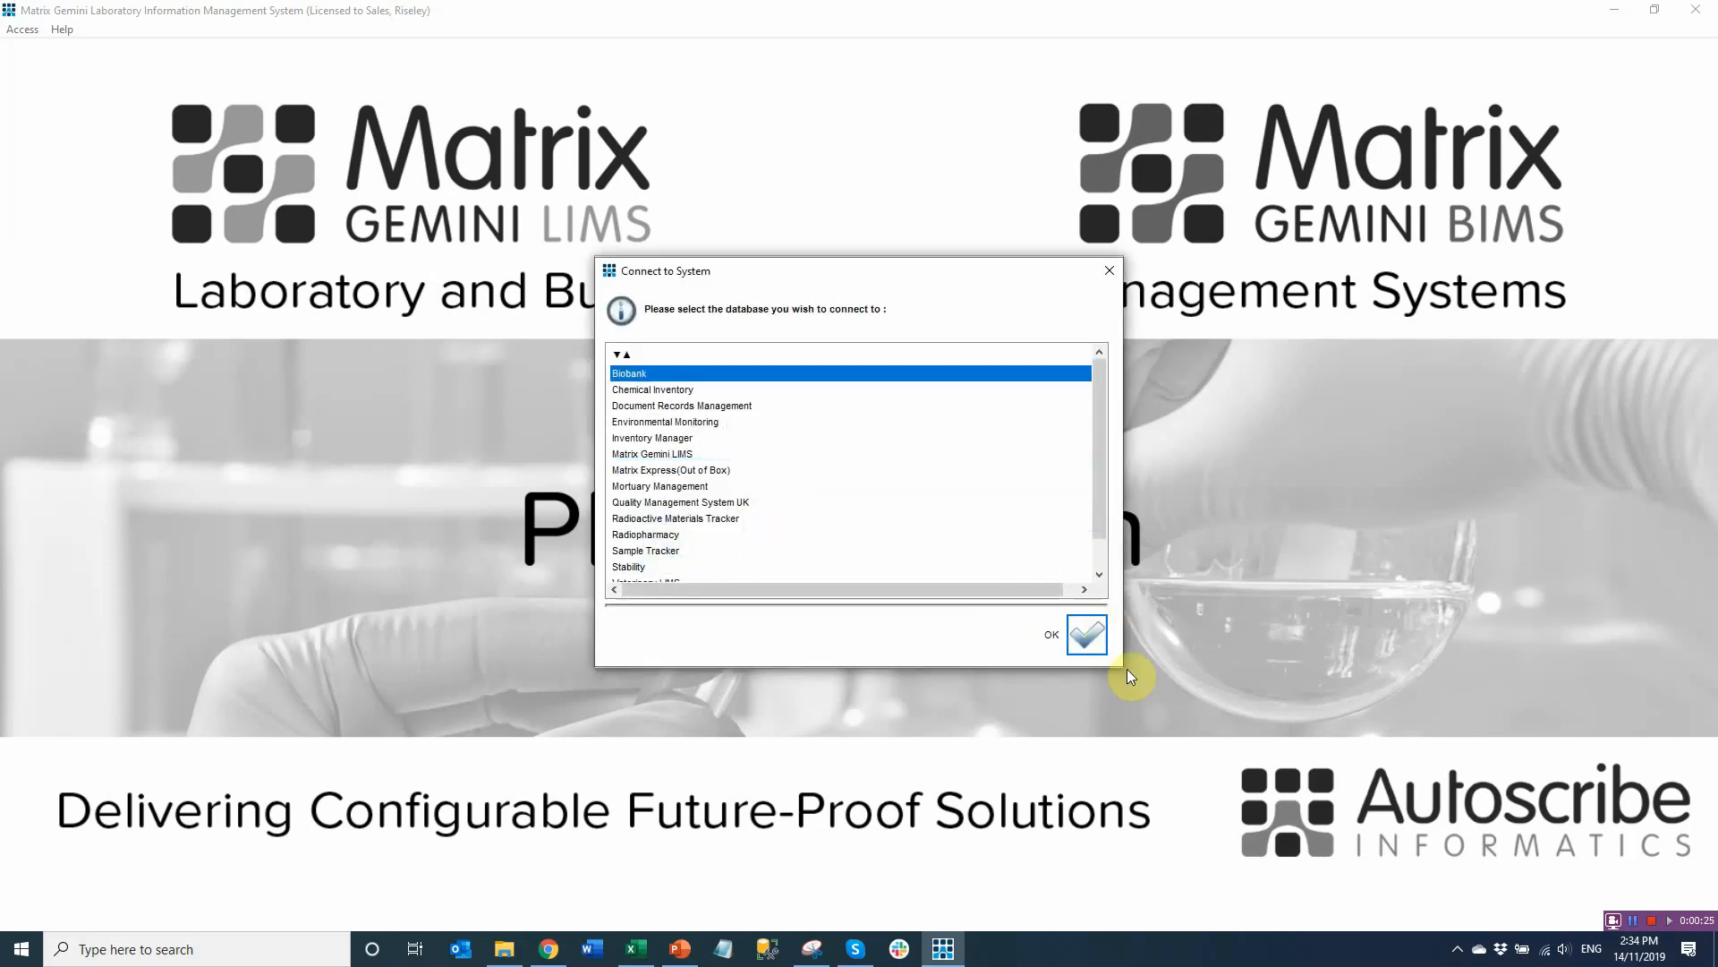
Connect to the Biobank database and open a blank Sample Registration form
{"action": "left_click", "coordinate": [1086, 636]}
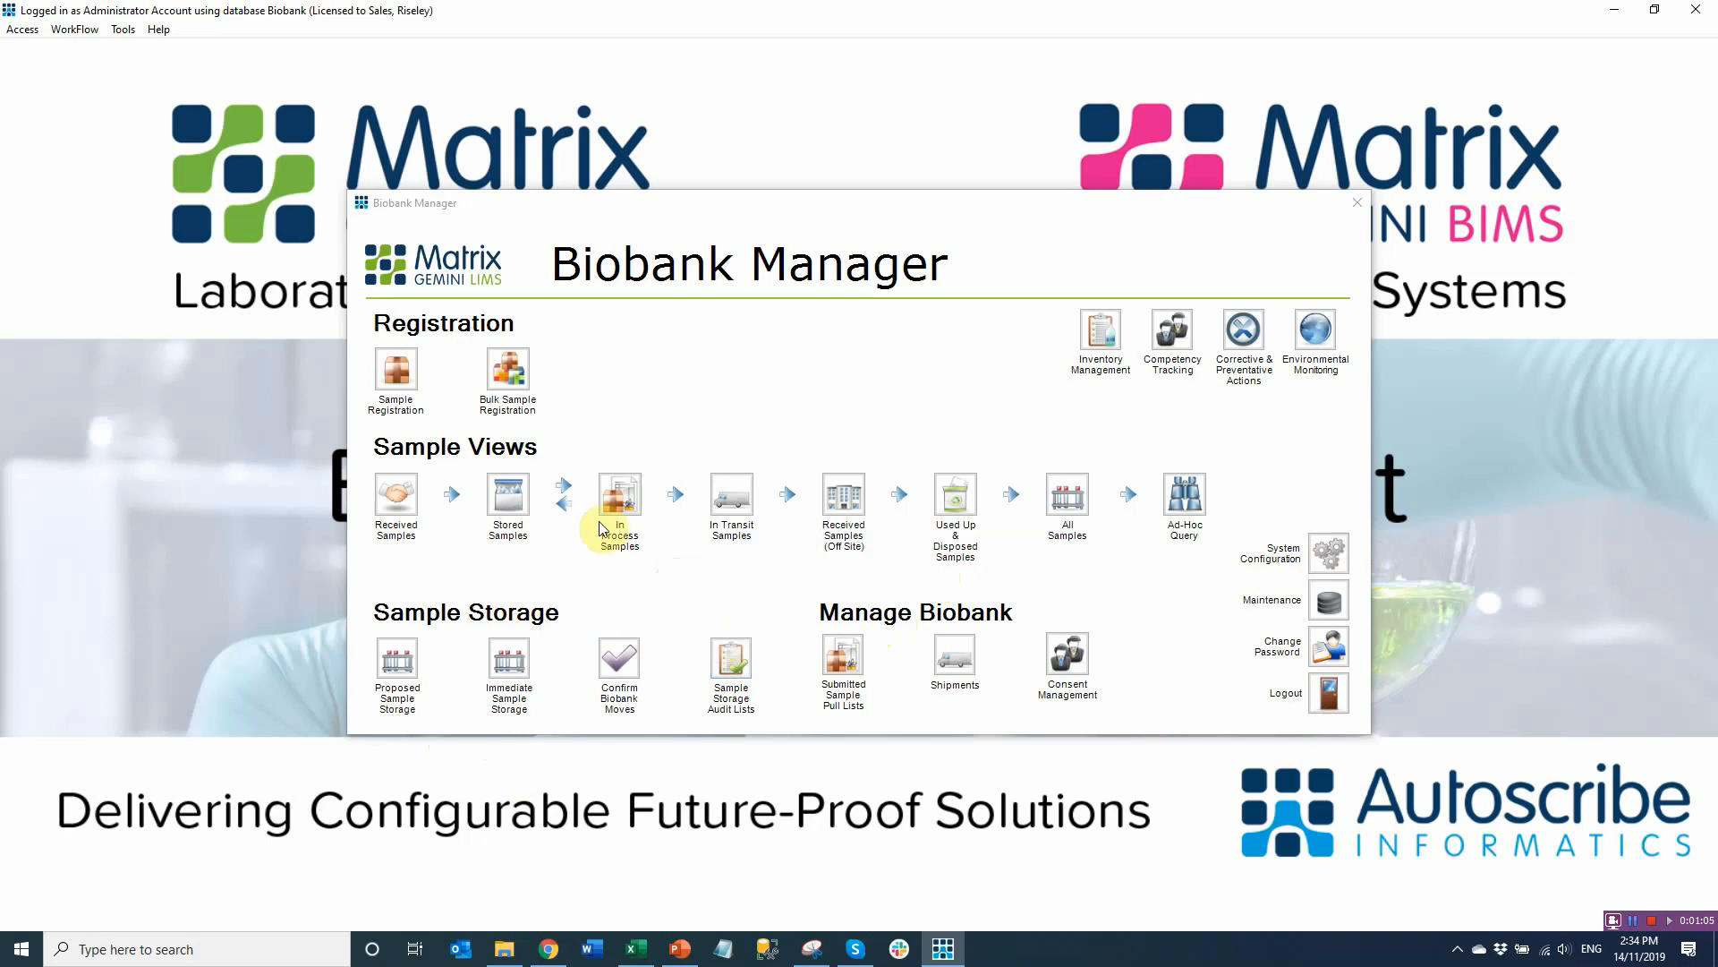
{"action": "left_click", "coordinate": [400, 382]}
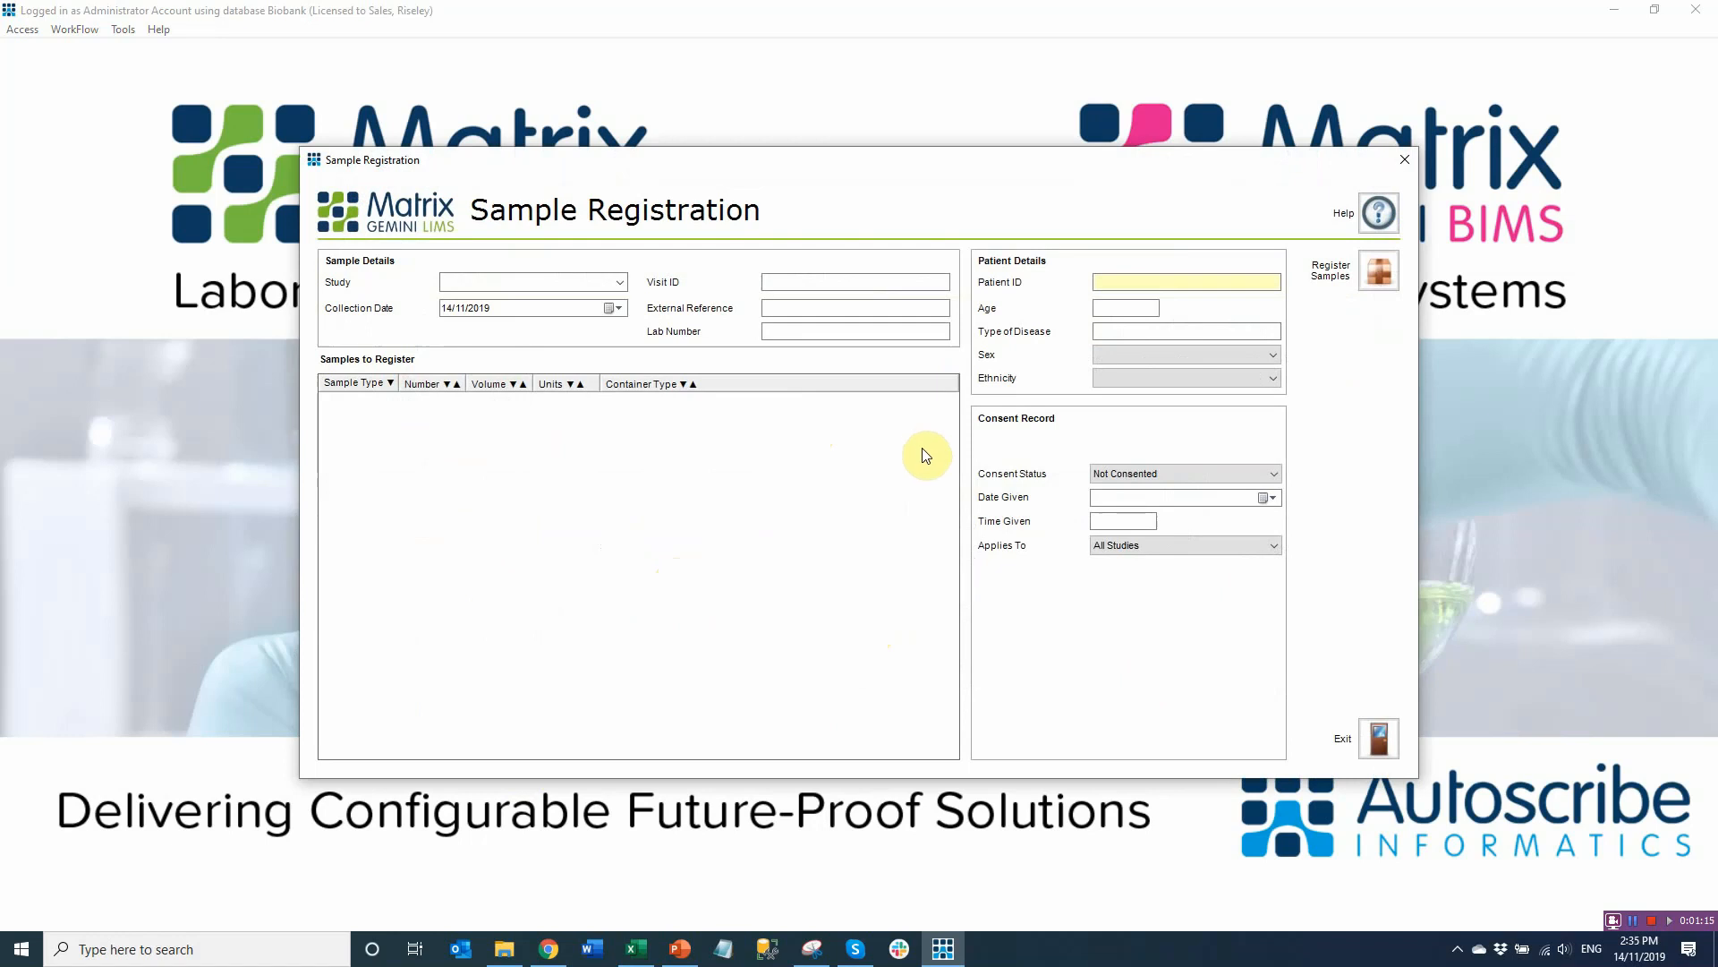
Choose the Autism study and enter volumes of 67 for Urine and 8 for Faeces
{"action": "left_click", "coordinate": [621, 283]}
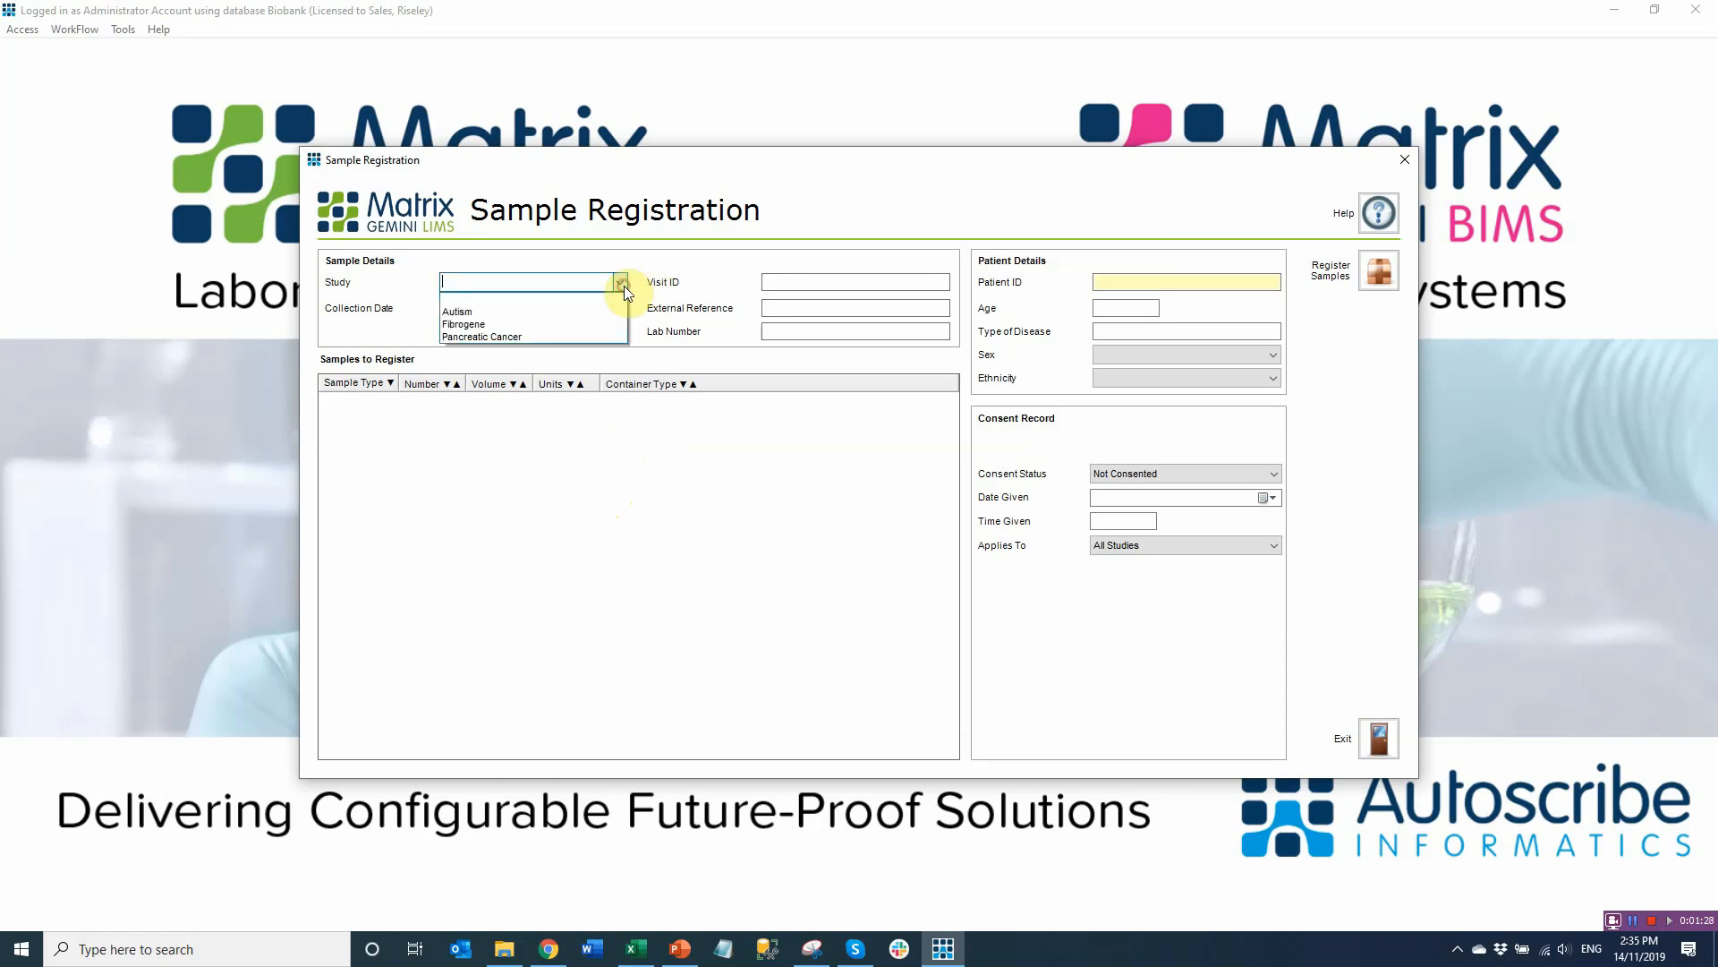
{"action": "left_click", "coordinate": [535, 313]}
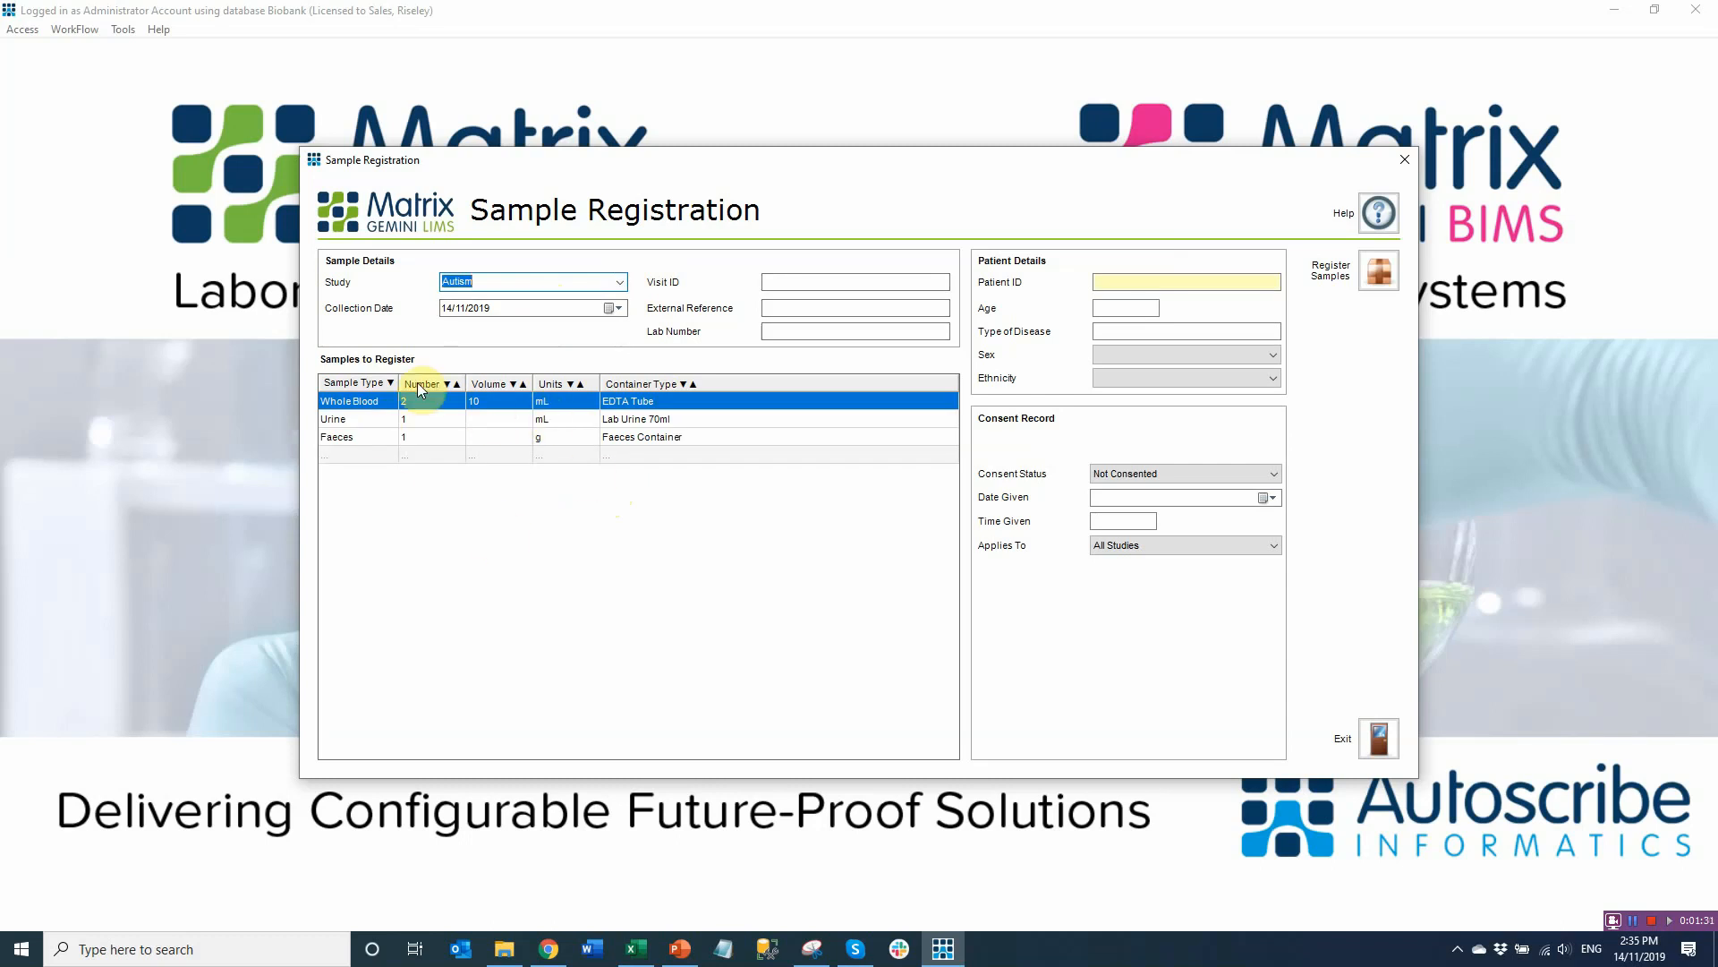
{"action": "left_click", "coordinate": [480, 421]}
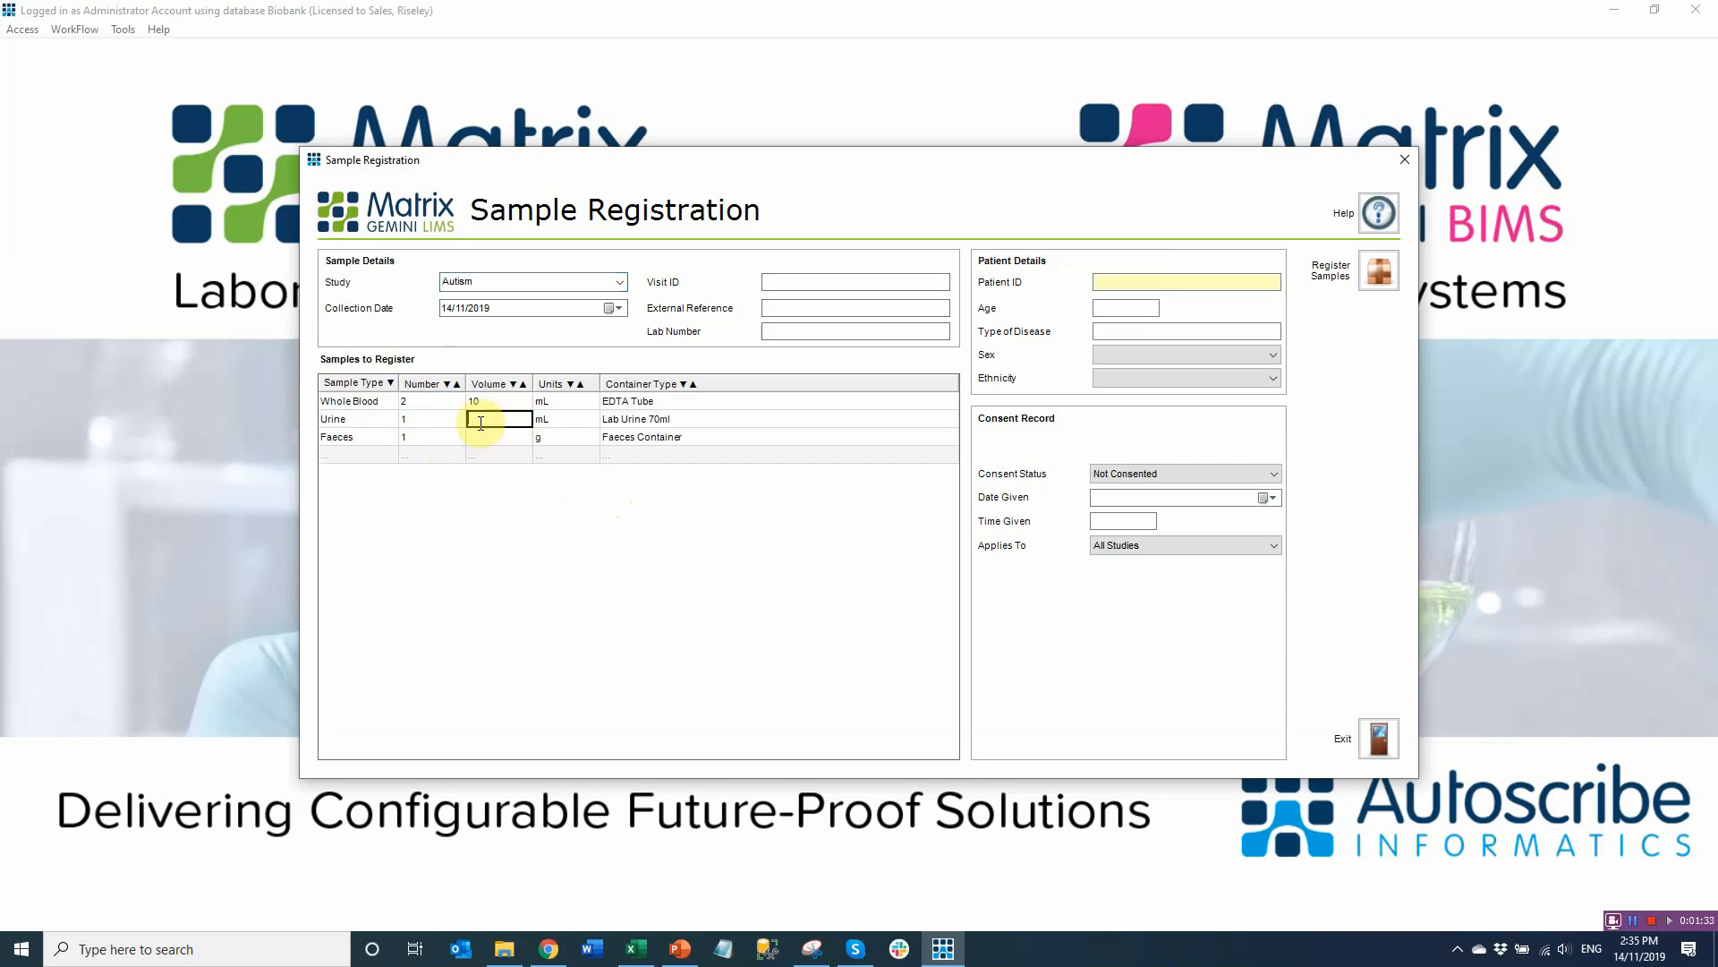
{"action": "type", "text": "67"}
{"action": "left_click", "coordinate": [492, 435]}
{"action": "type", "text": "8"}
{"action": "left_click", "coordinate": [446, 401]}
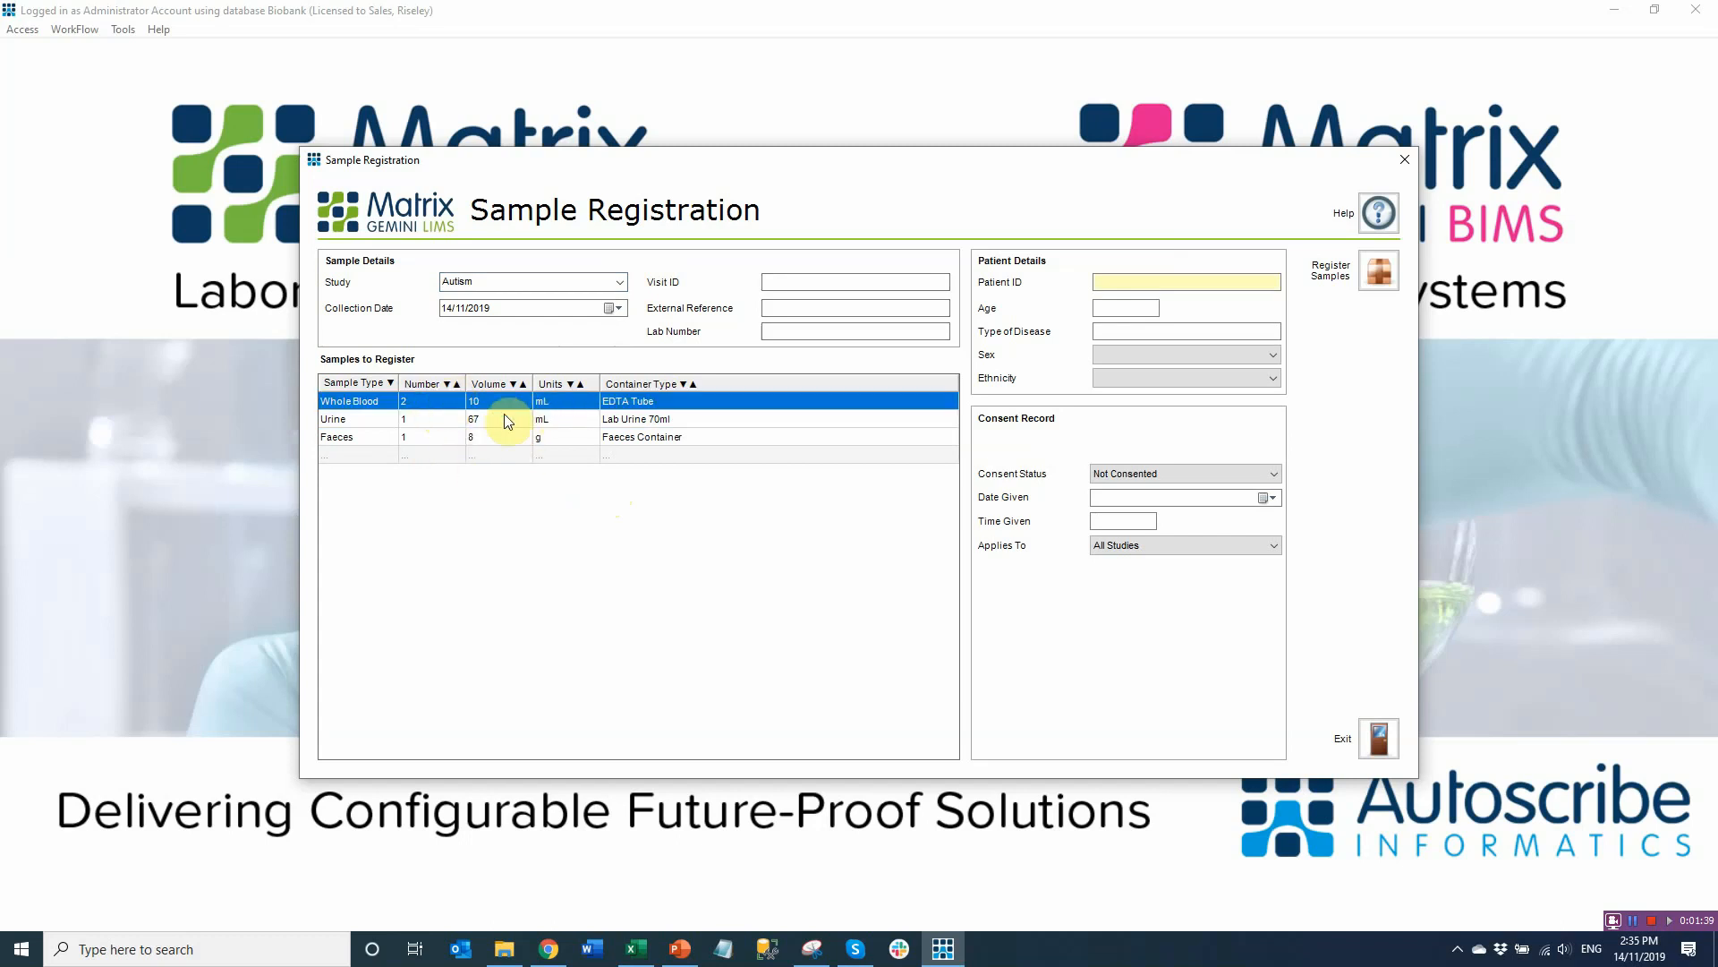
Keep EDTA Tube as the Whole Blood container type
{"action": "left_click", "coordinate": [893, 420]}
{"action": "left_click", "coordinate": [905, 405]}
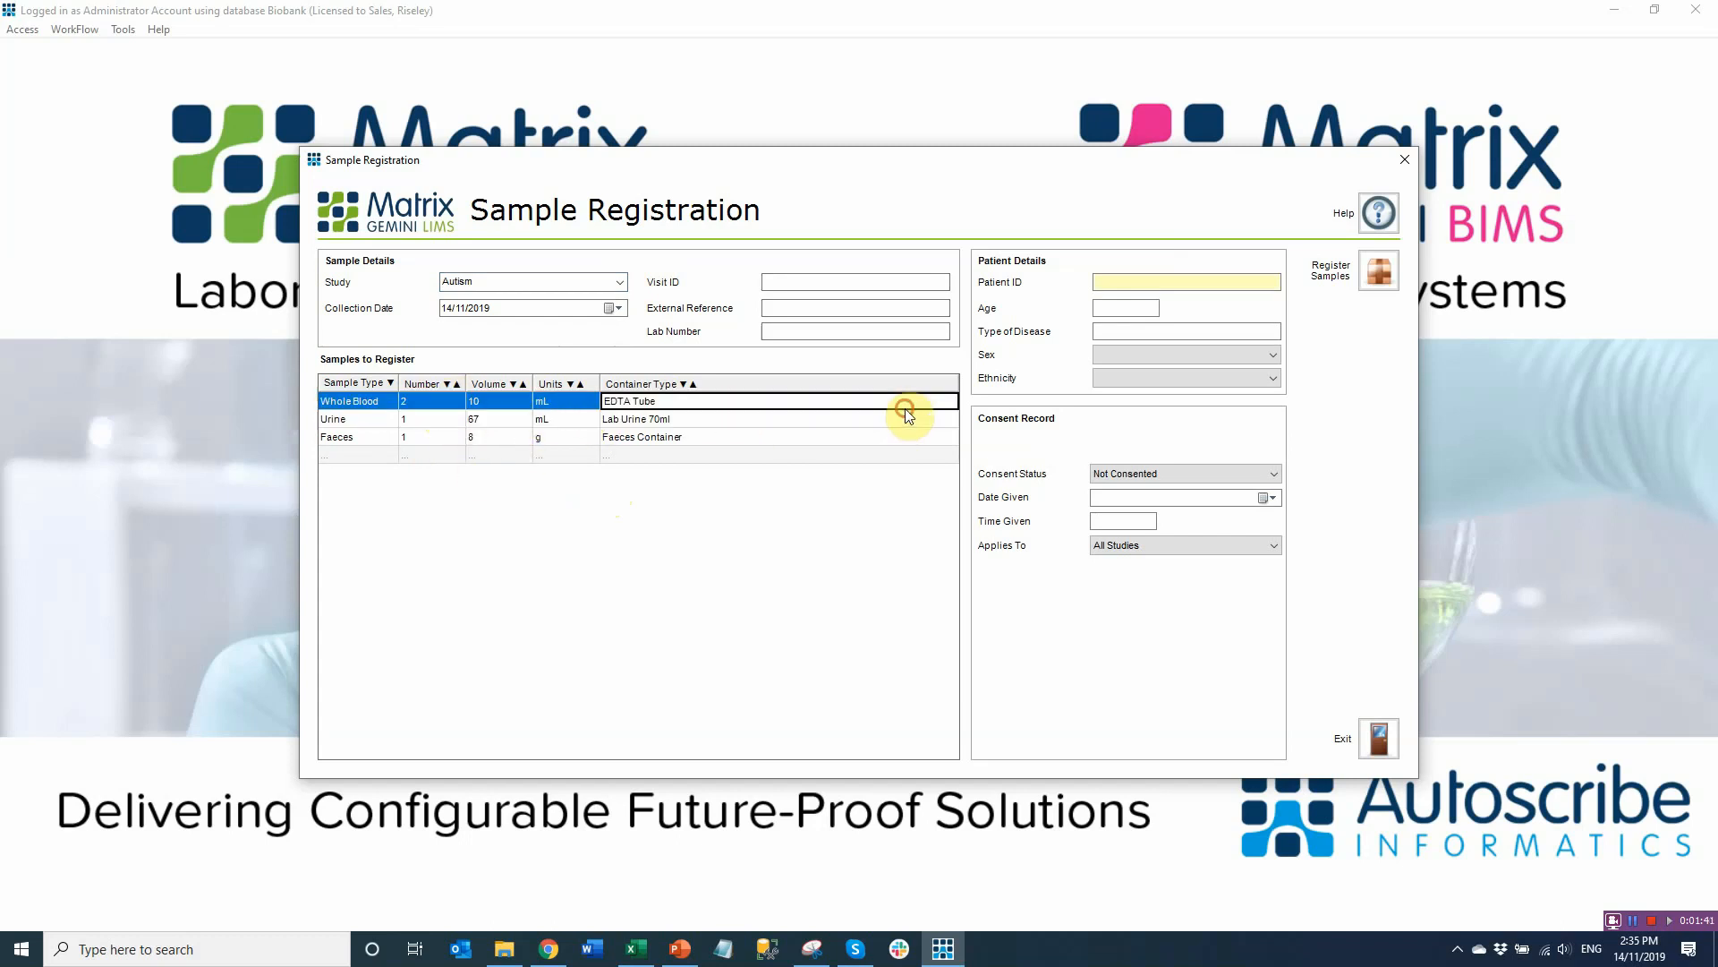
{"action": "left_click", "coordinate": [949, 400]}
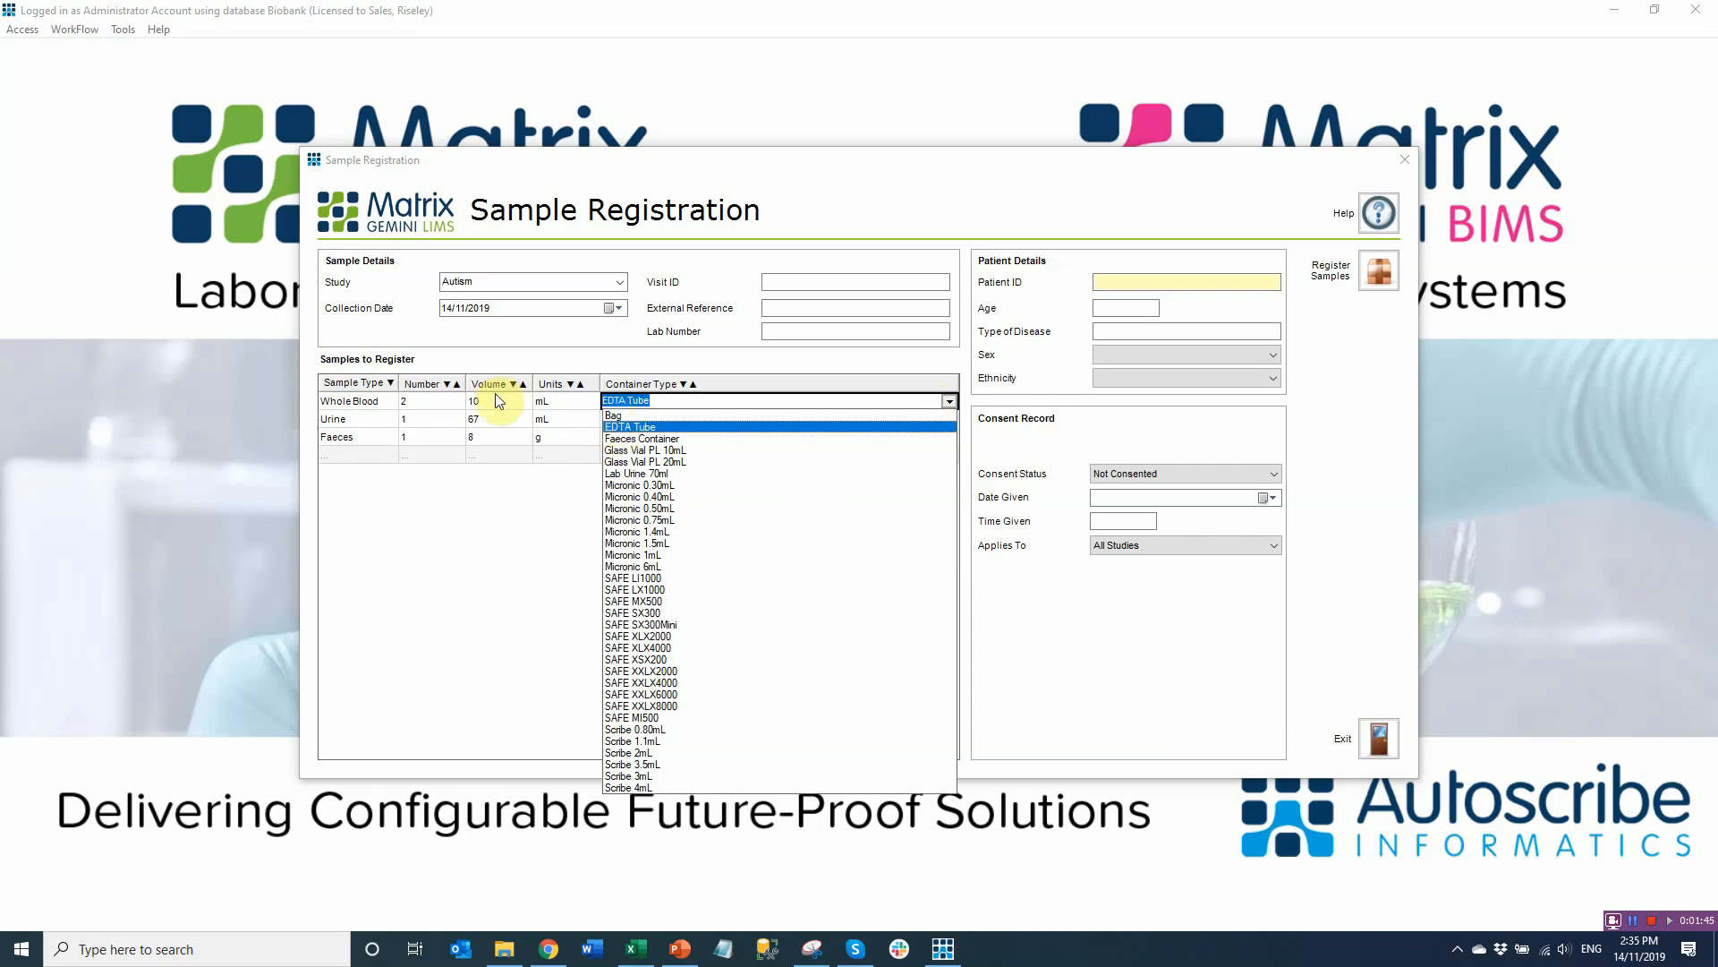
{"action": "left_click", "coordinate": [632, 427]}
Enter Visit ID 4, external reference ext-3575 and Lab Number 35362626
{"action": "left_click", "coordinate": [805, 284]}
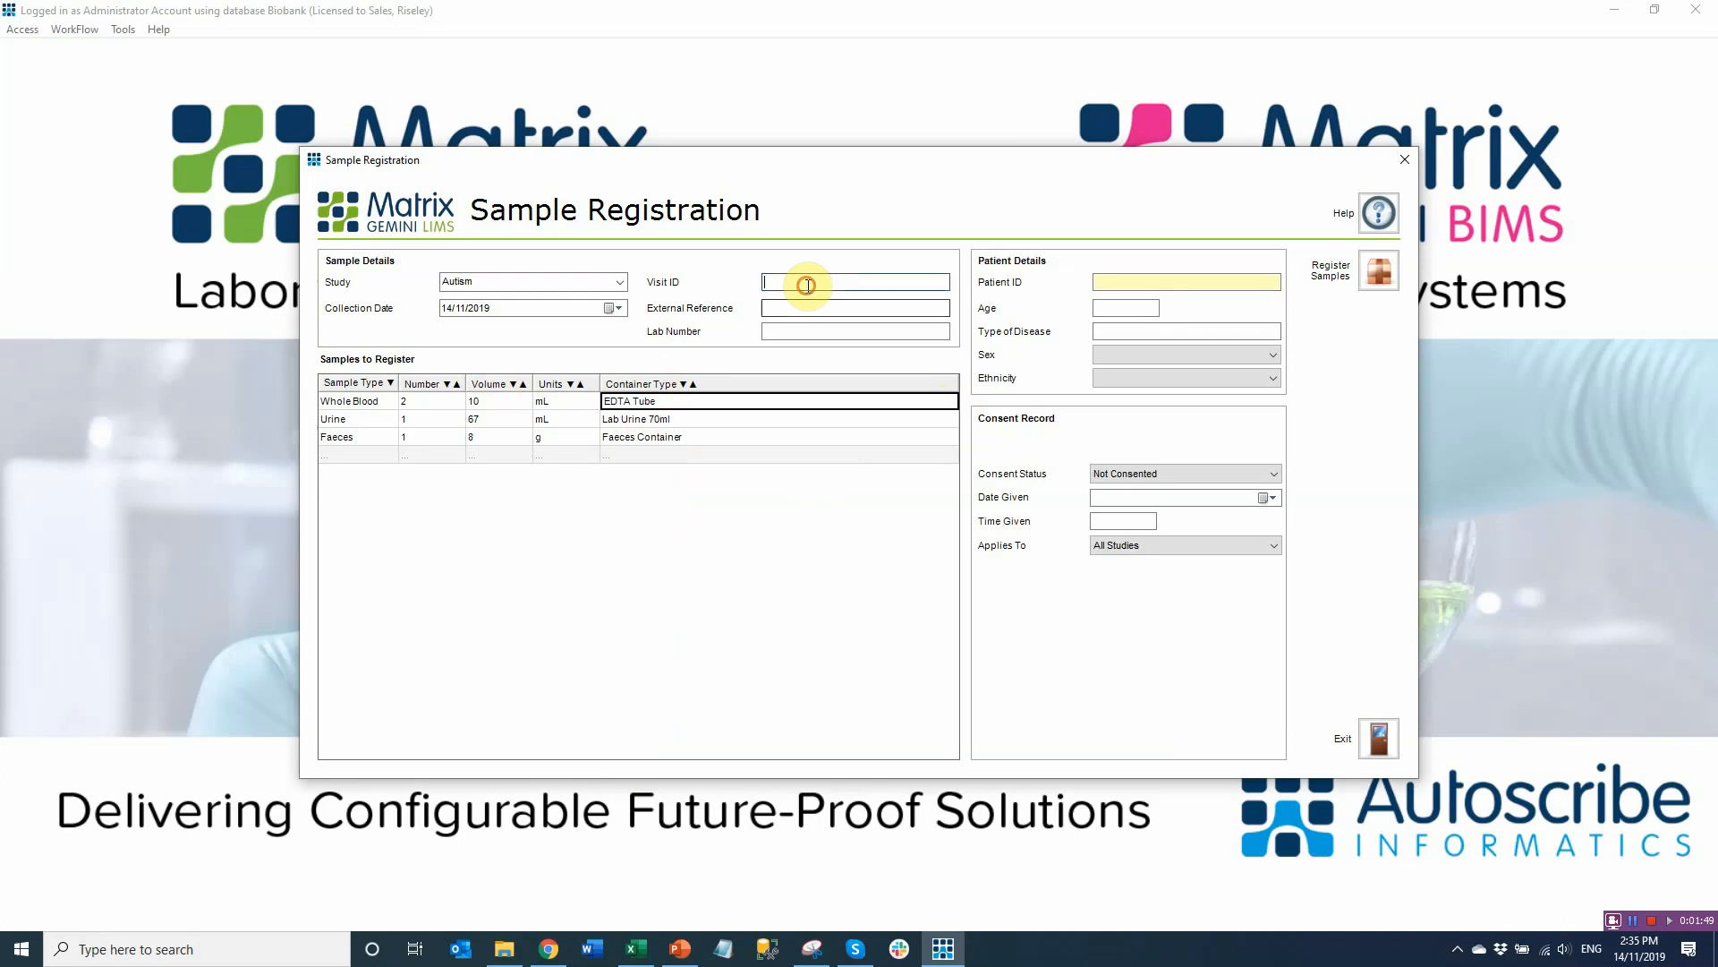
{"action": "type", "text": "4"}
{"action": "left_click", "coordinate": [804, 308]}
{"action": "left_click", "coordinate": [863, 328]}
{"action": "type", "text": "35362626"}
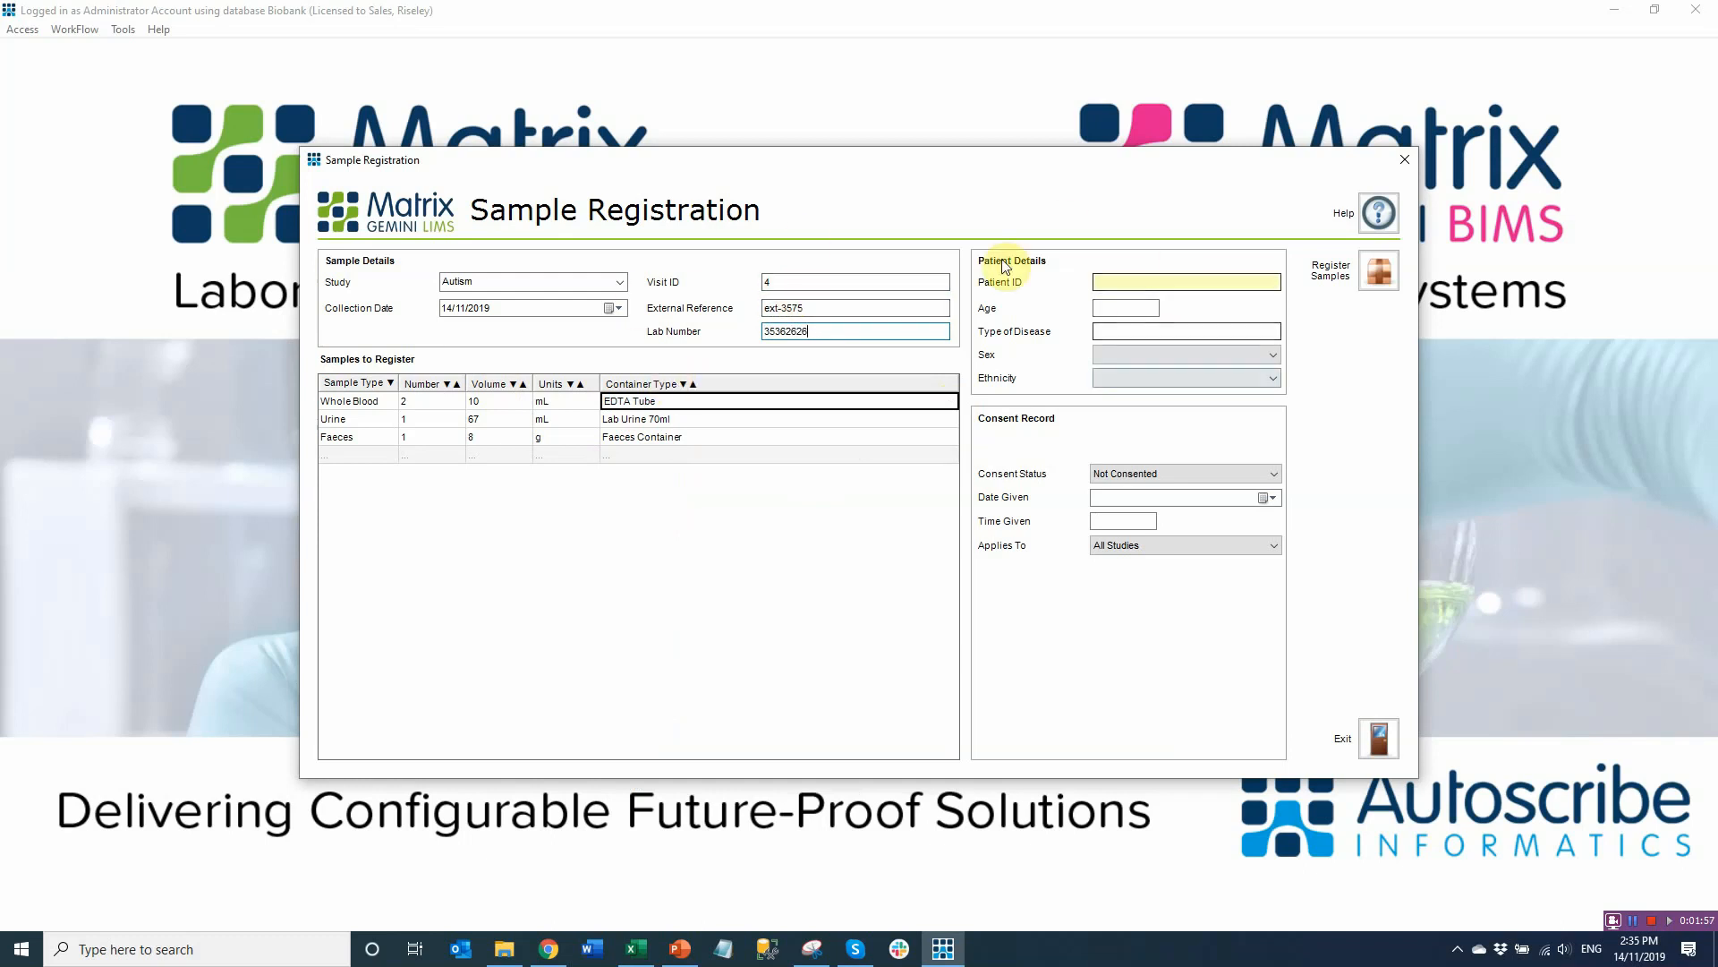
Fill in the patient ID, age 89, disease B, sex Female and ethnicity Indian
{"action": "left_click", "coordinate": [1161, 282]}
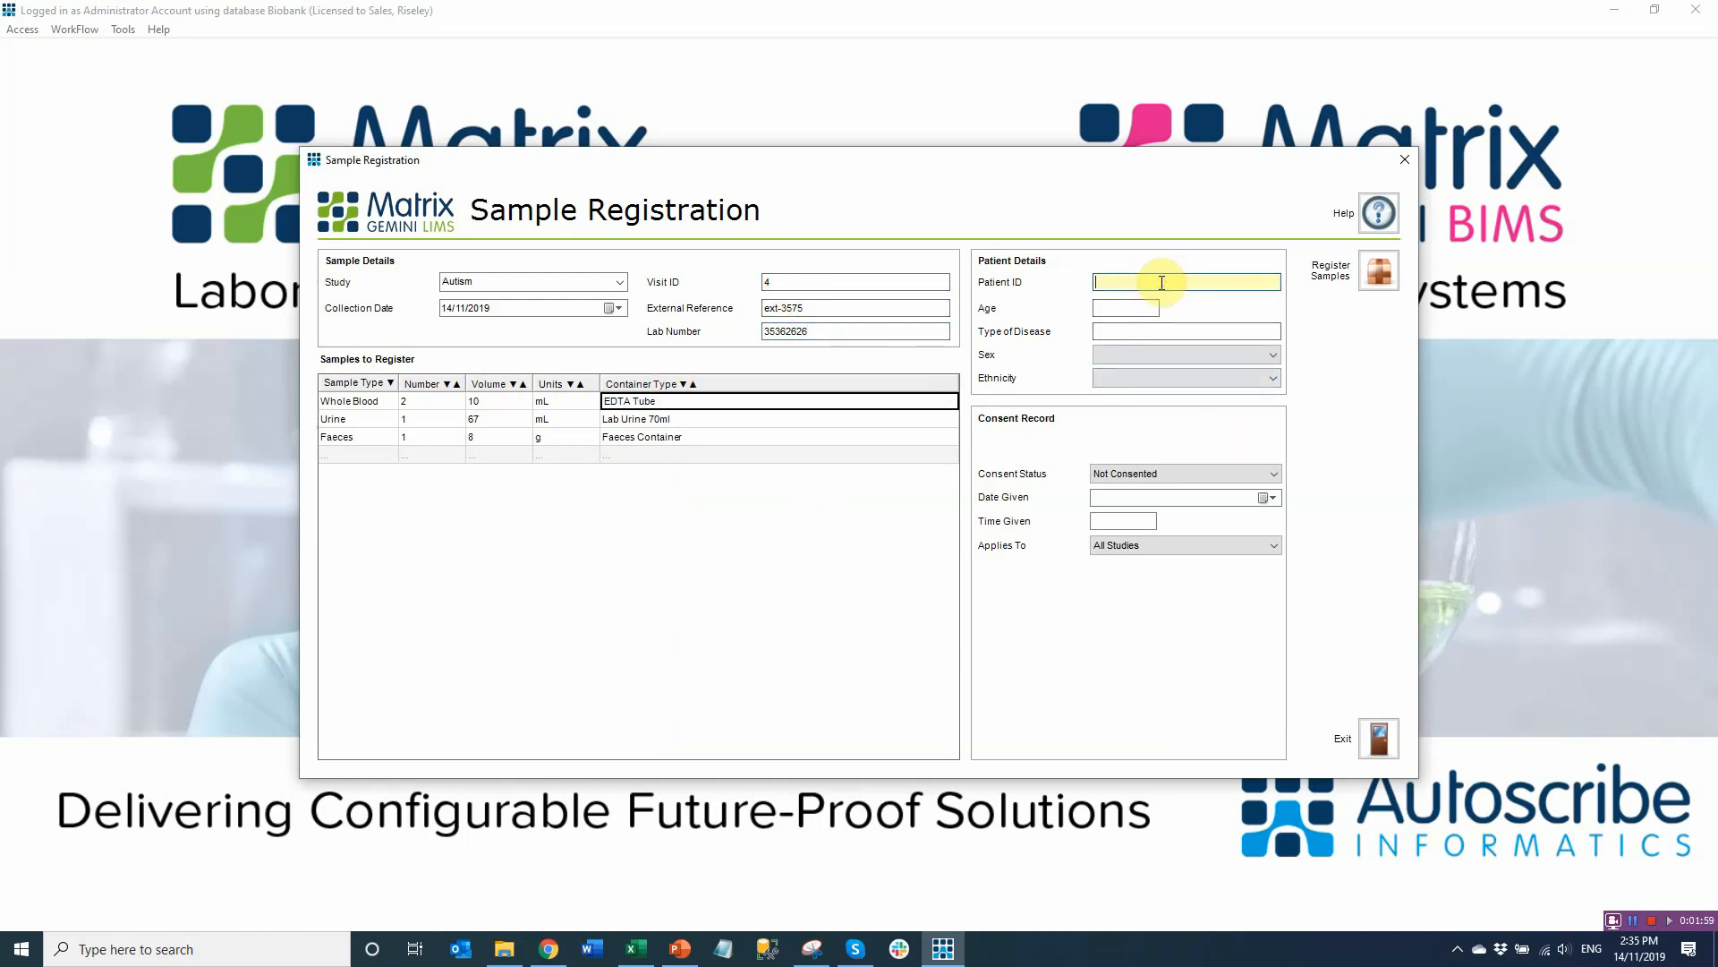
{"action": "type", "text": "2659"}
{"action": "left_click", "coordinate": [1136, 302]}
{"action": "type", "text": "89"}
{"action": "left_click", "coordinate": [1153, 330]}
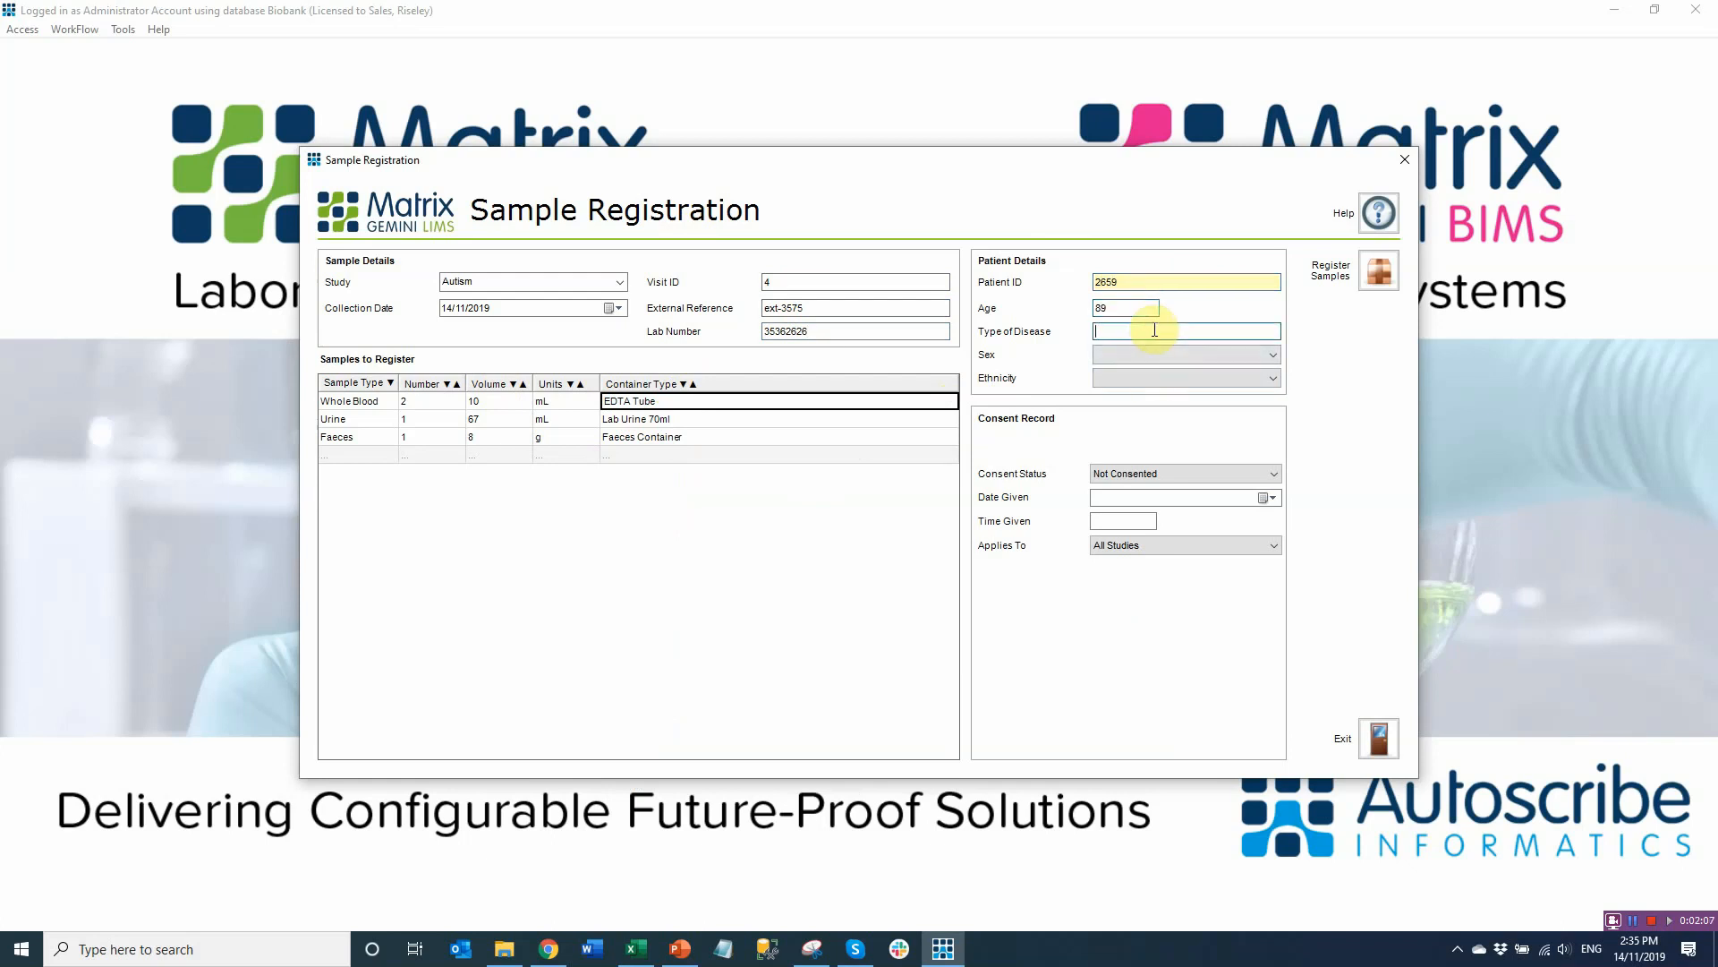
{"action": "type", "text": "Breast Cancer"}
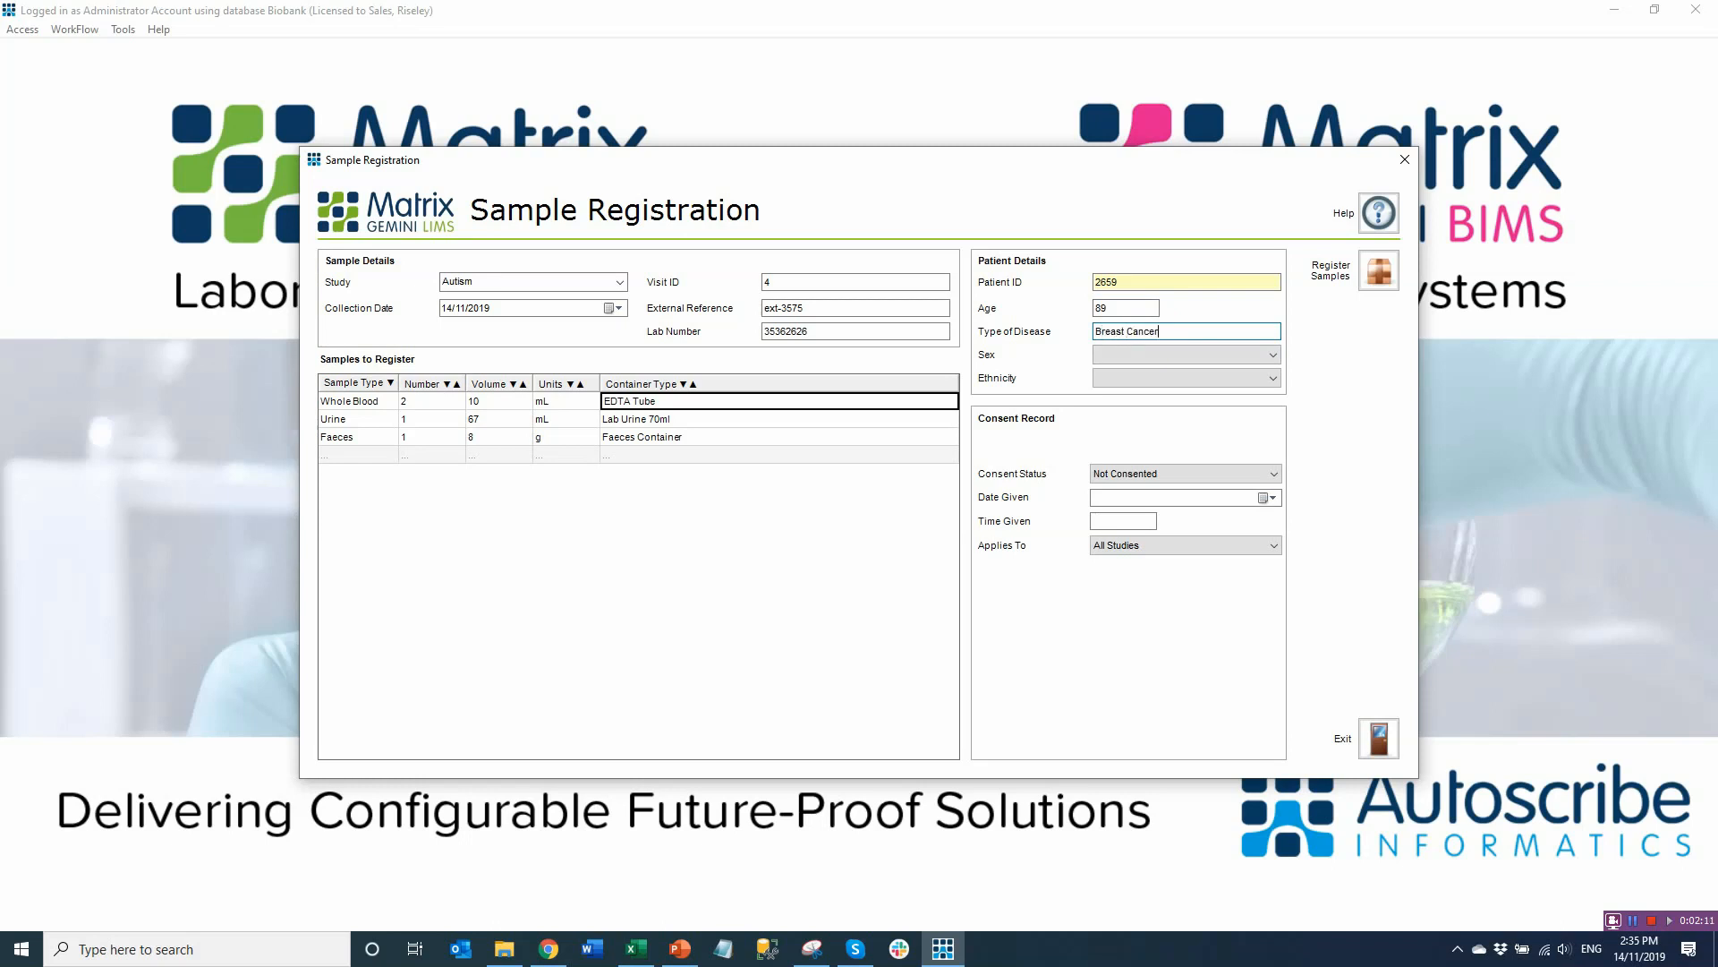
{"action": "left_click", "coordinate": [1276, 357]}
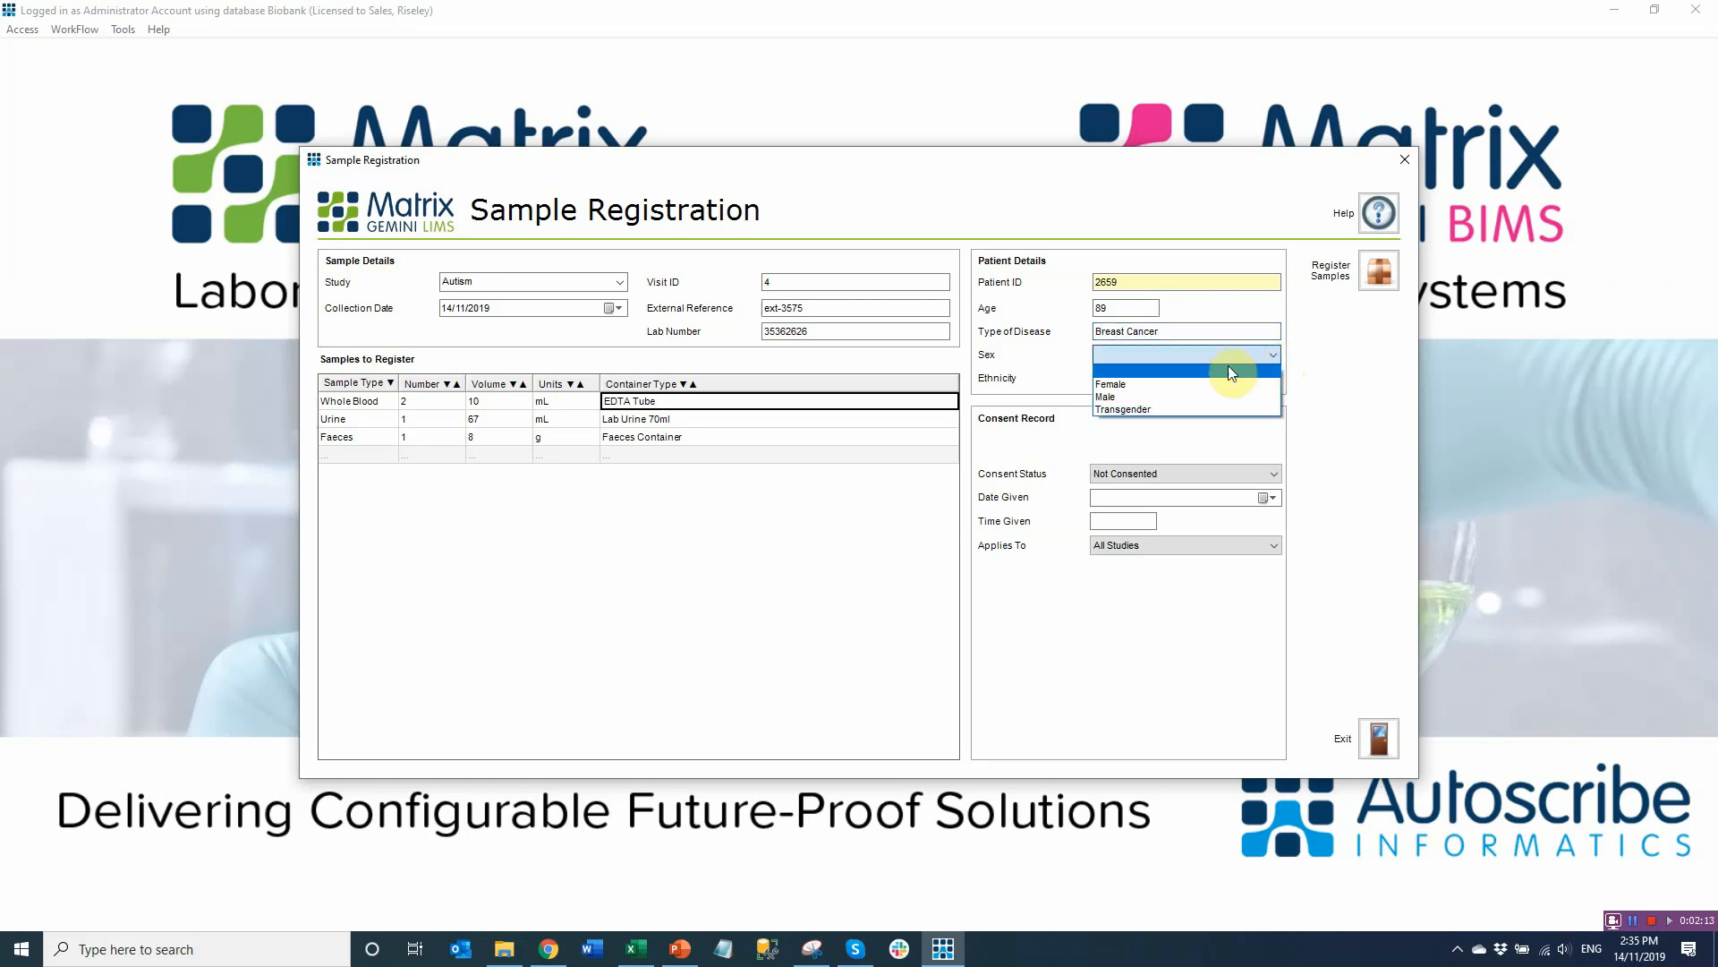
{"action": "left_click", "coordinate": [1137, 383]}
{"action": "left_click", "coordinate": [1162, 376]}
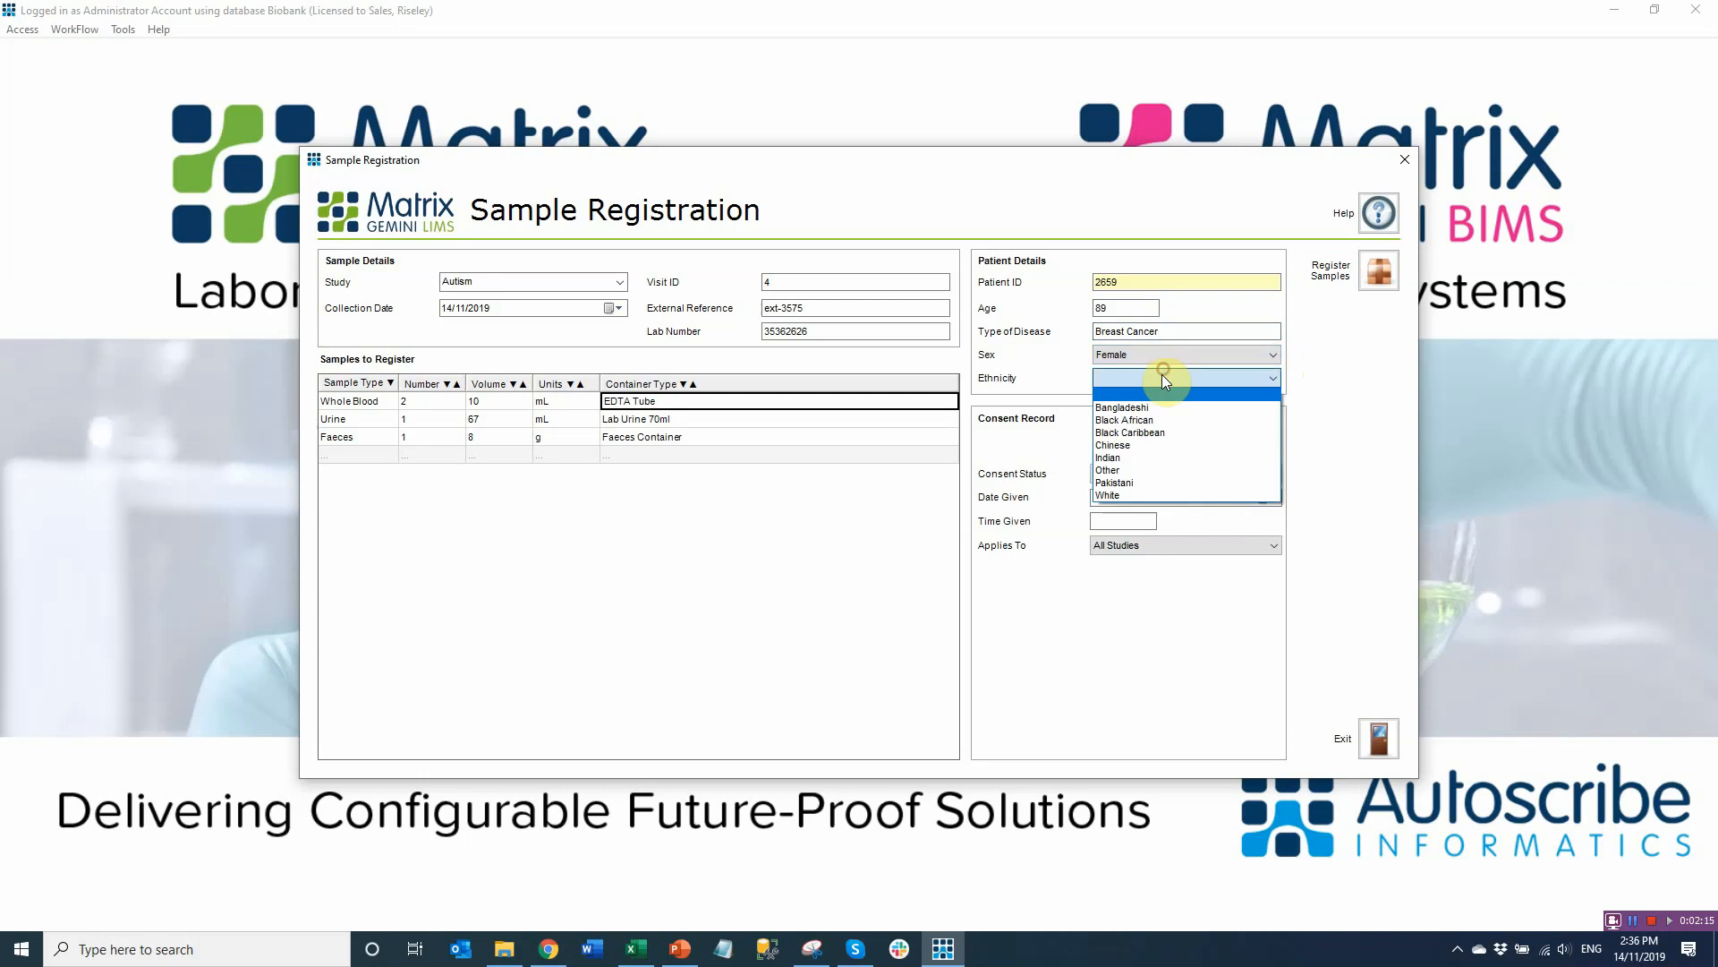
{"action": "left_click", "coordinate": [1132, 460]}
Record consent as Consented on 14/11/2019 at 10:30 for All Studies, then register the samples
{"action": "left_click", "coordinate": [1141, 471]}
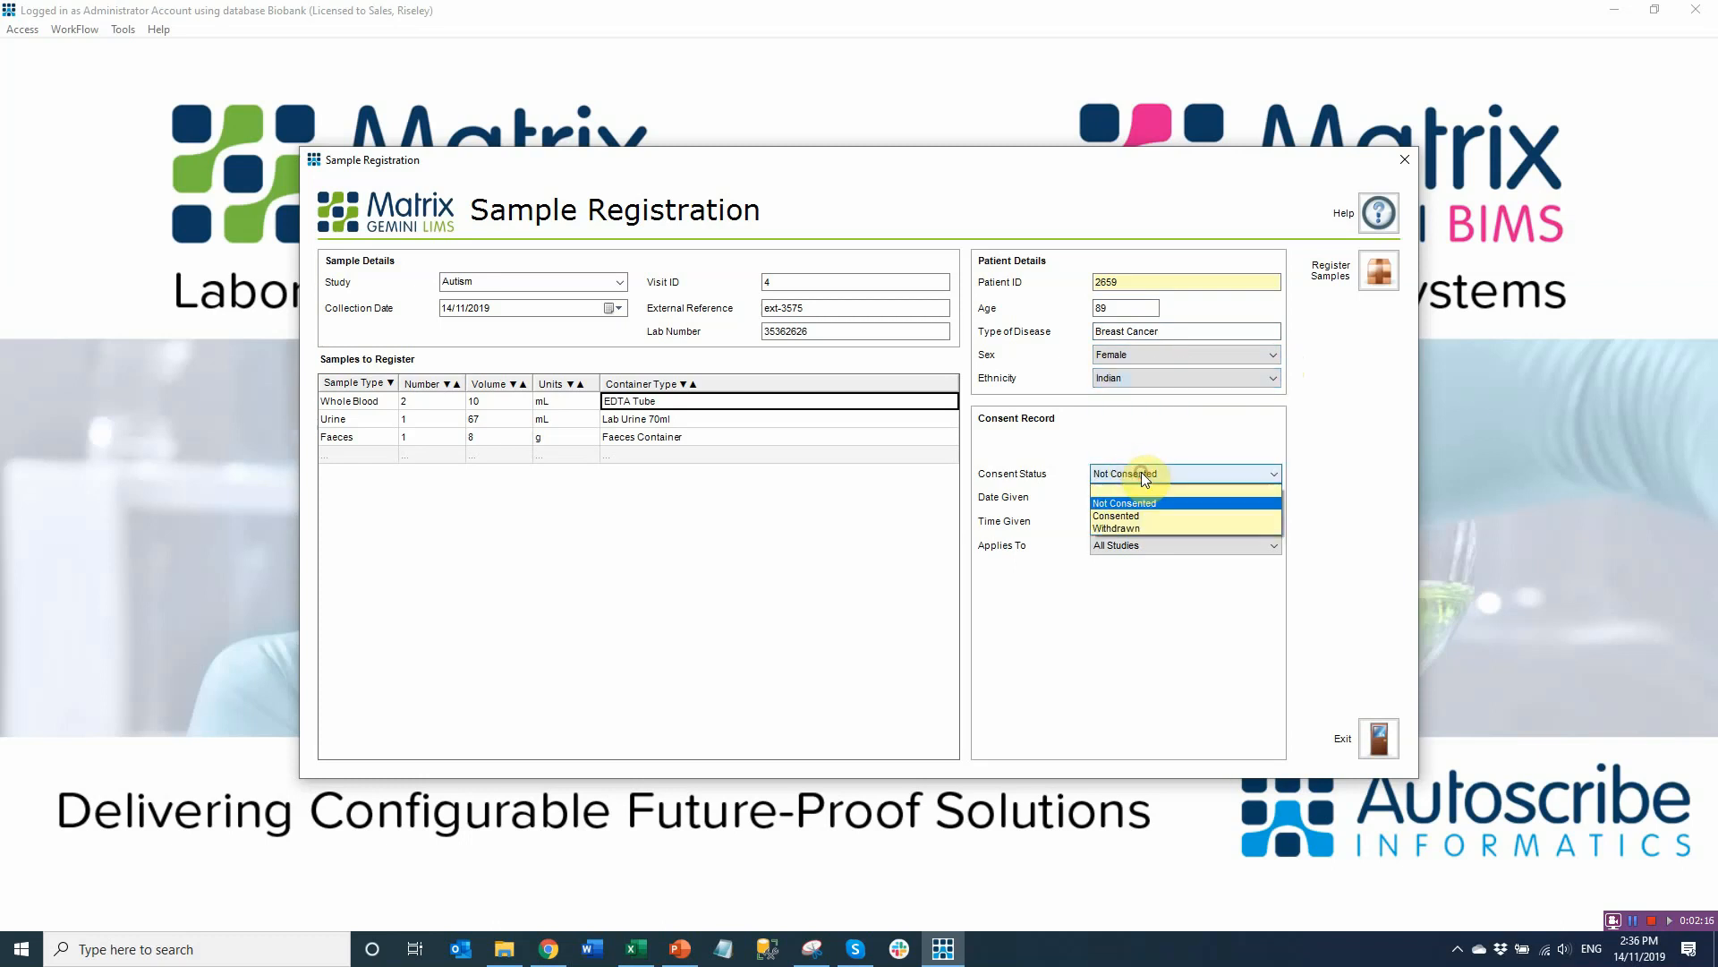
{"action": "left_click", "coordinate": [1132, 517]}
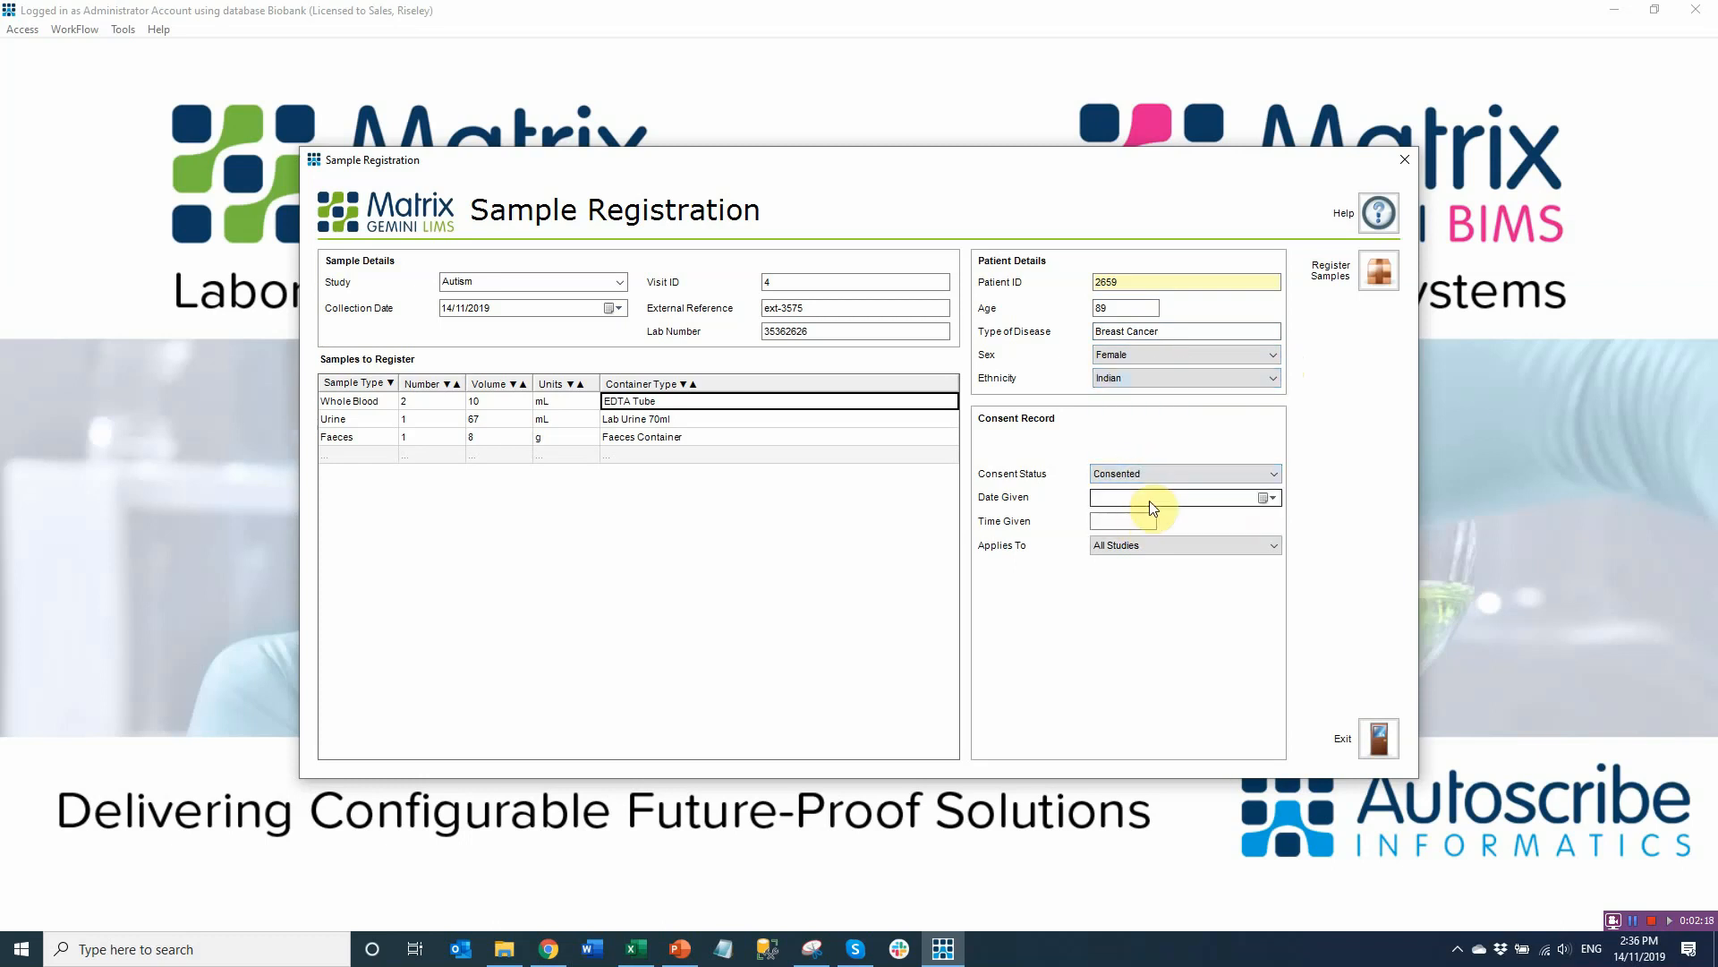
{"action": "left_click", "coordinate": [1271, 498]}
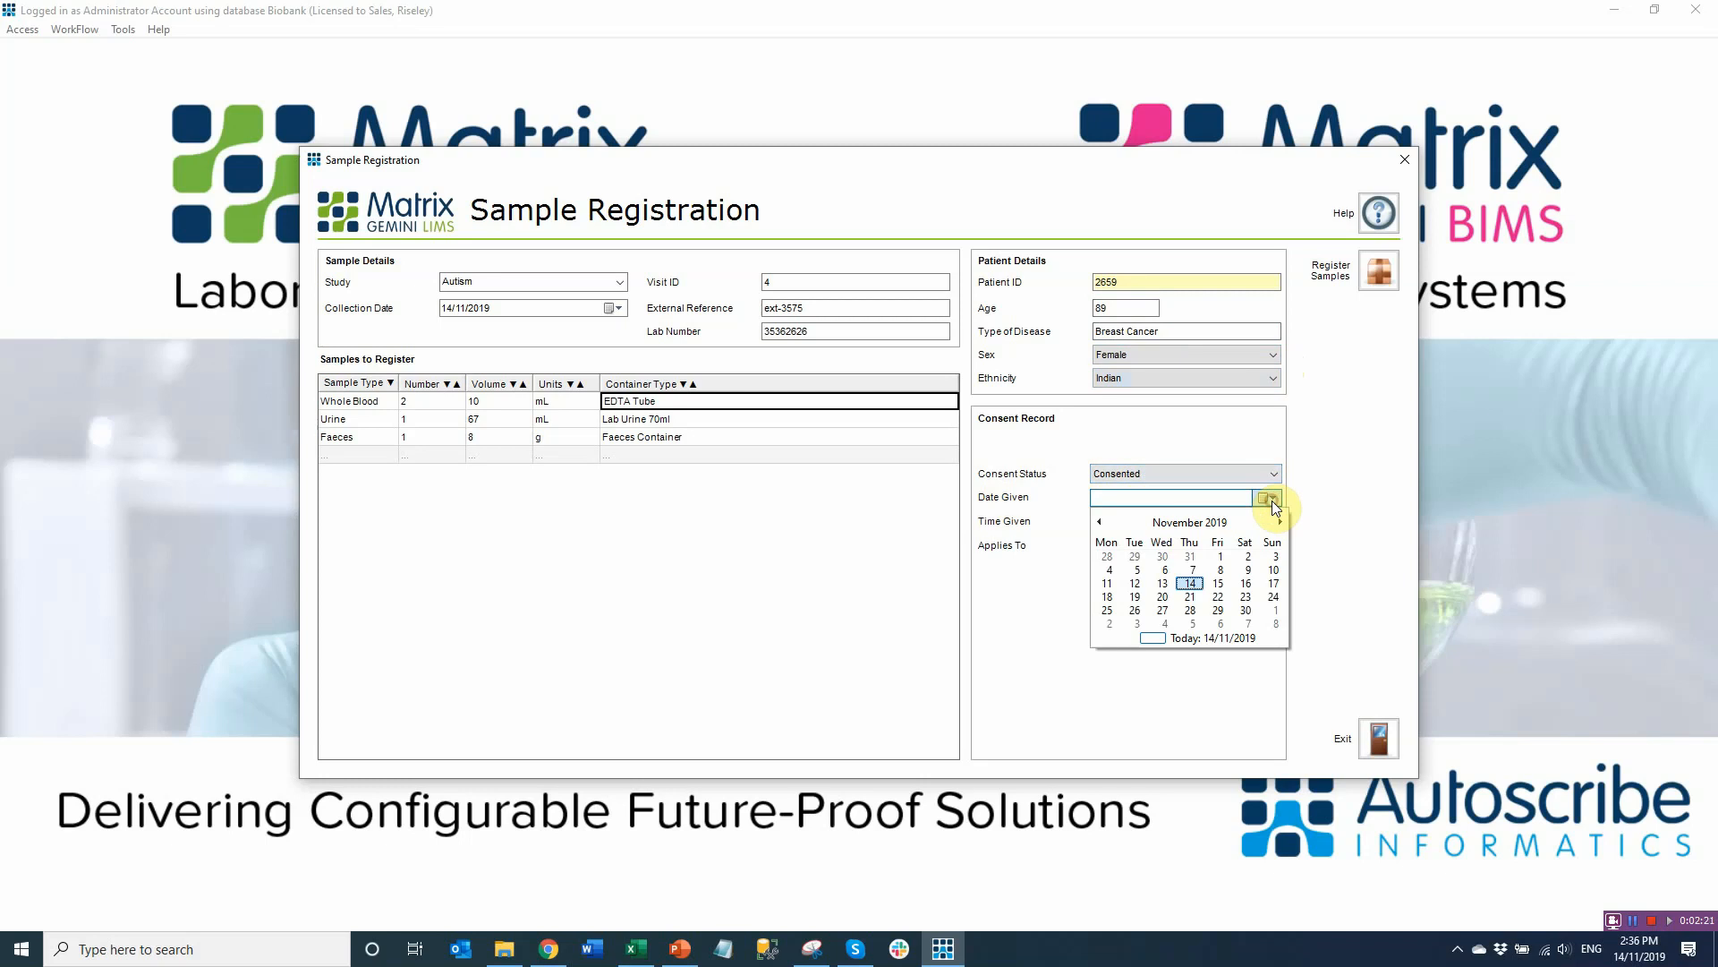
{"action": "left_click", "coordinate": [1190, 582]}
{"action": "left_click", "coordinate": [1134, 519]}
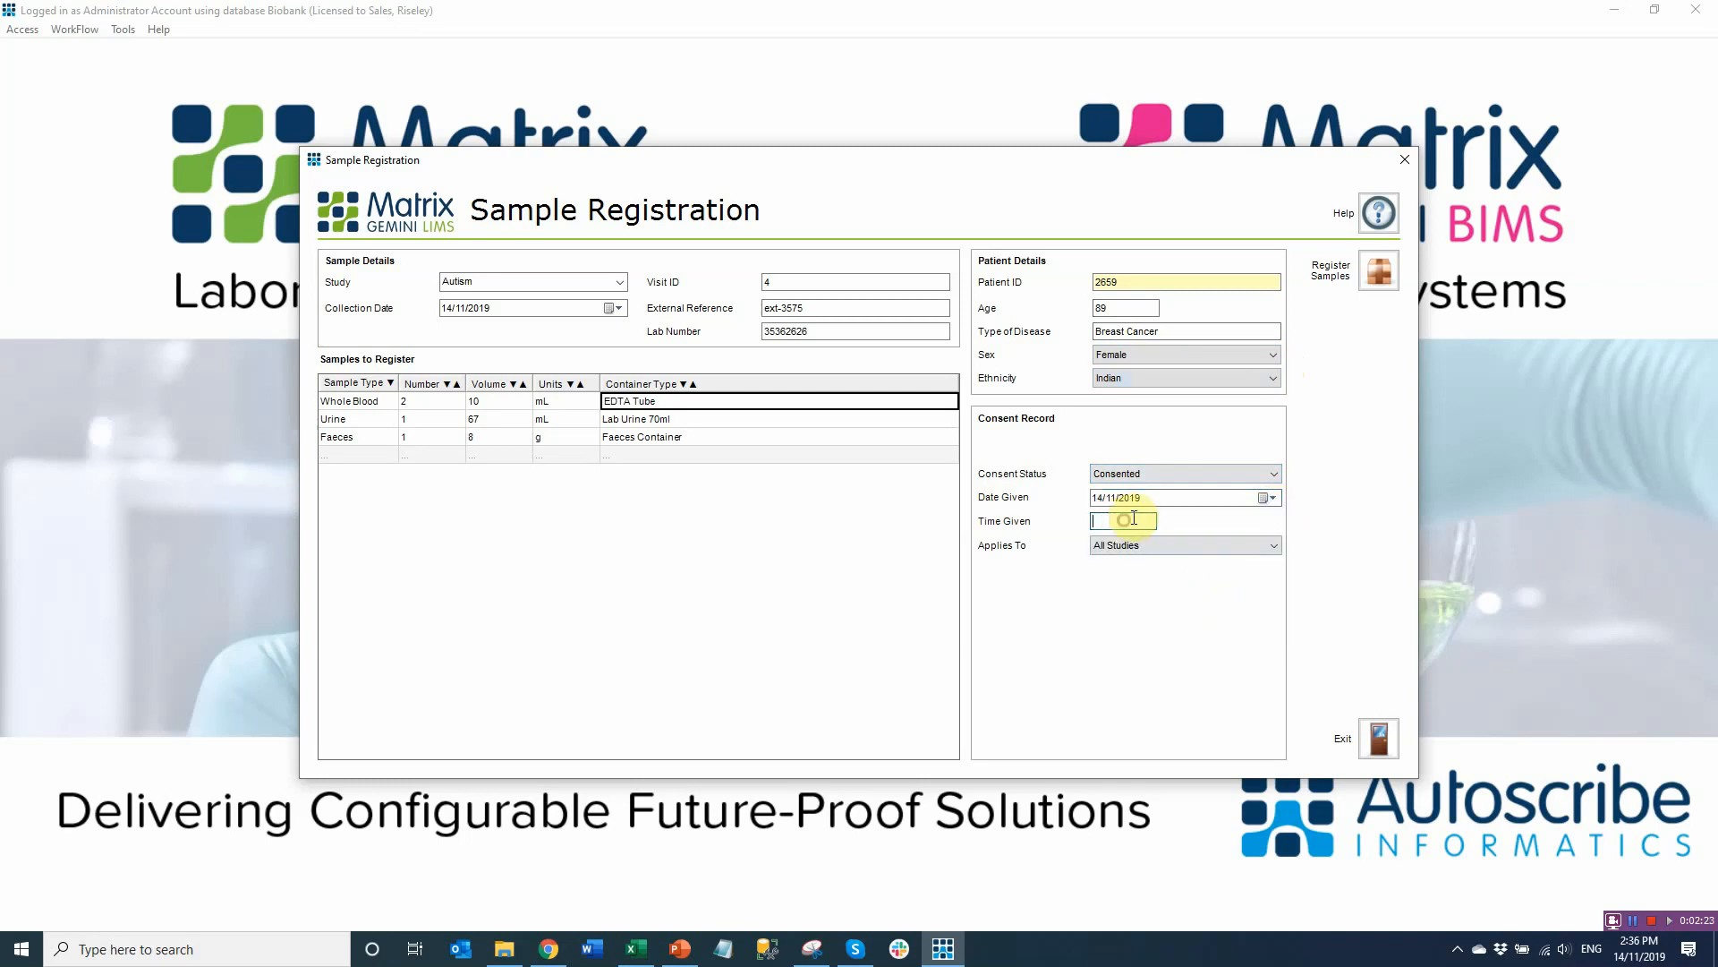
{"action": "type", "text": "10:30"}
{"action": "left_click", "coordinate": [1152, 545]}
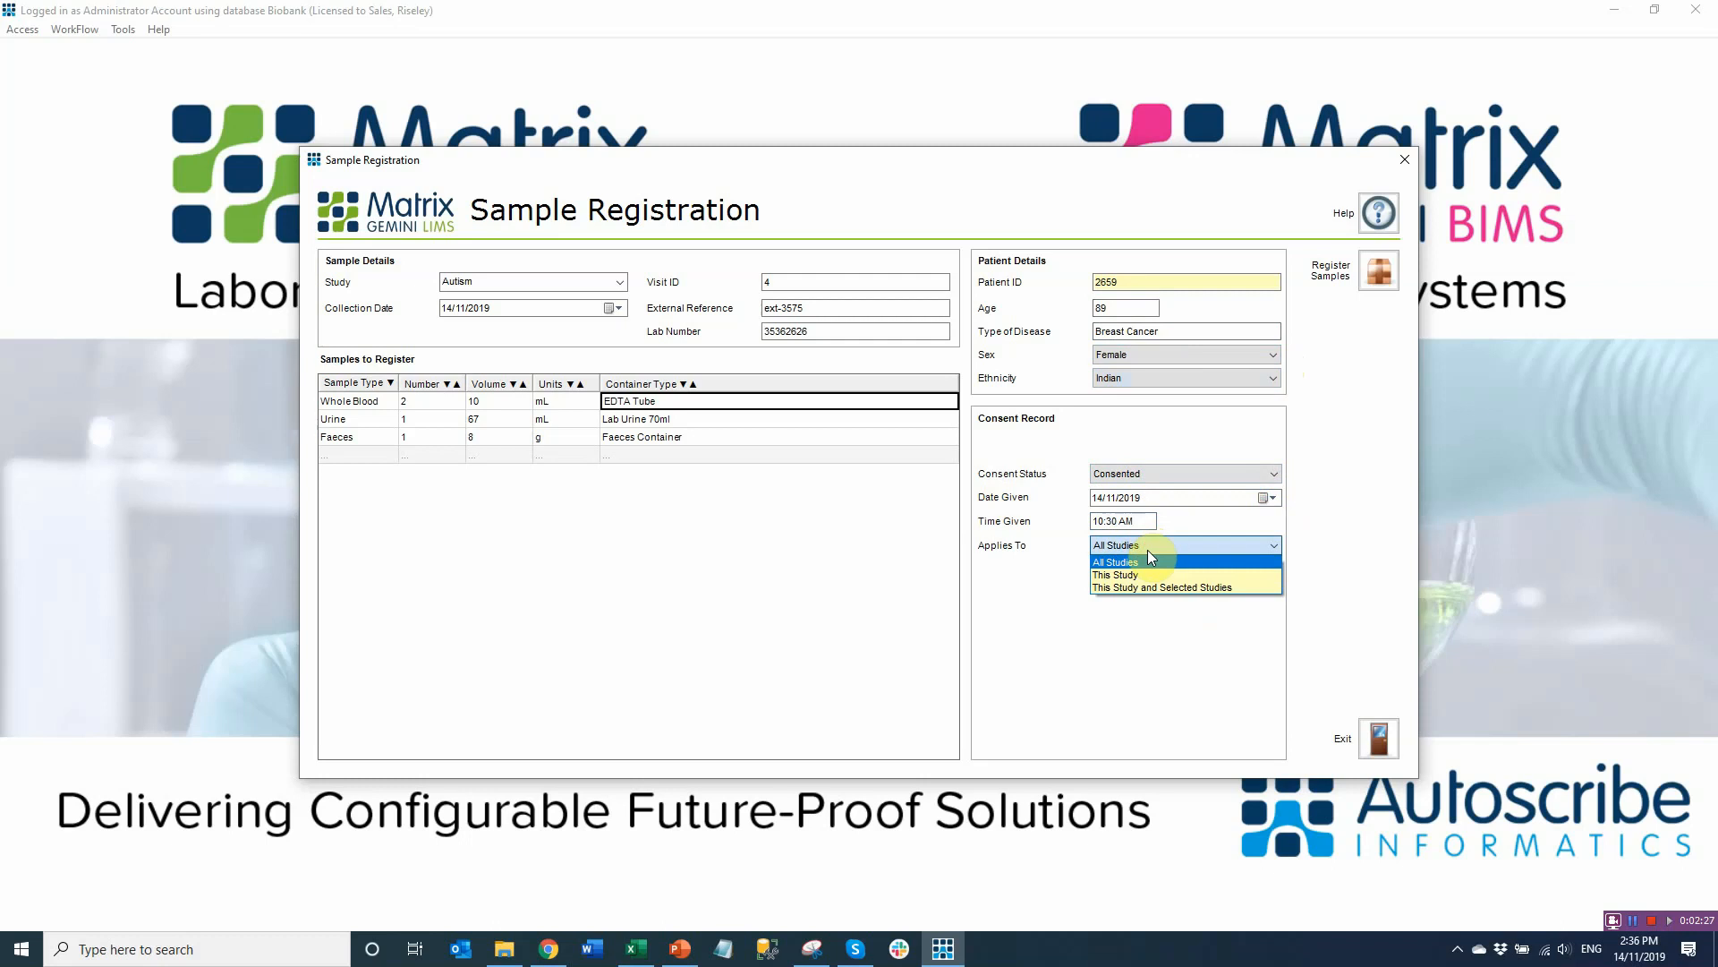
{"action": "left_click", "coordinate": [1128, 562]}
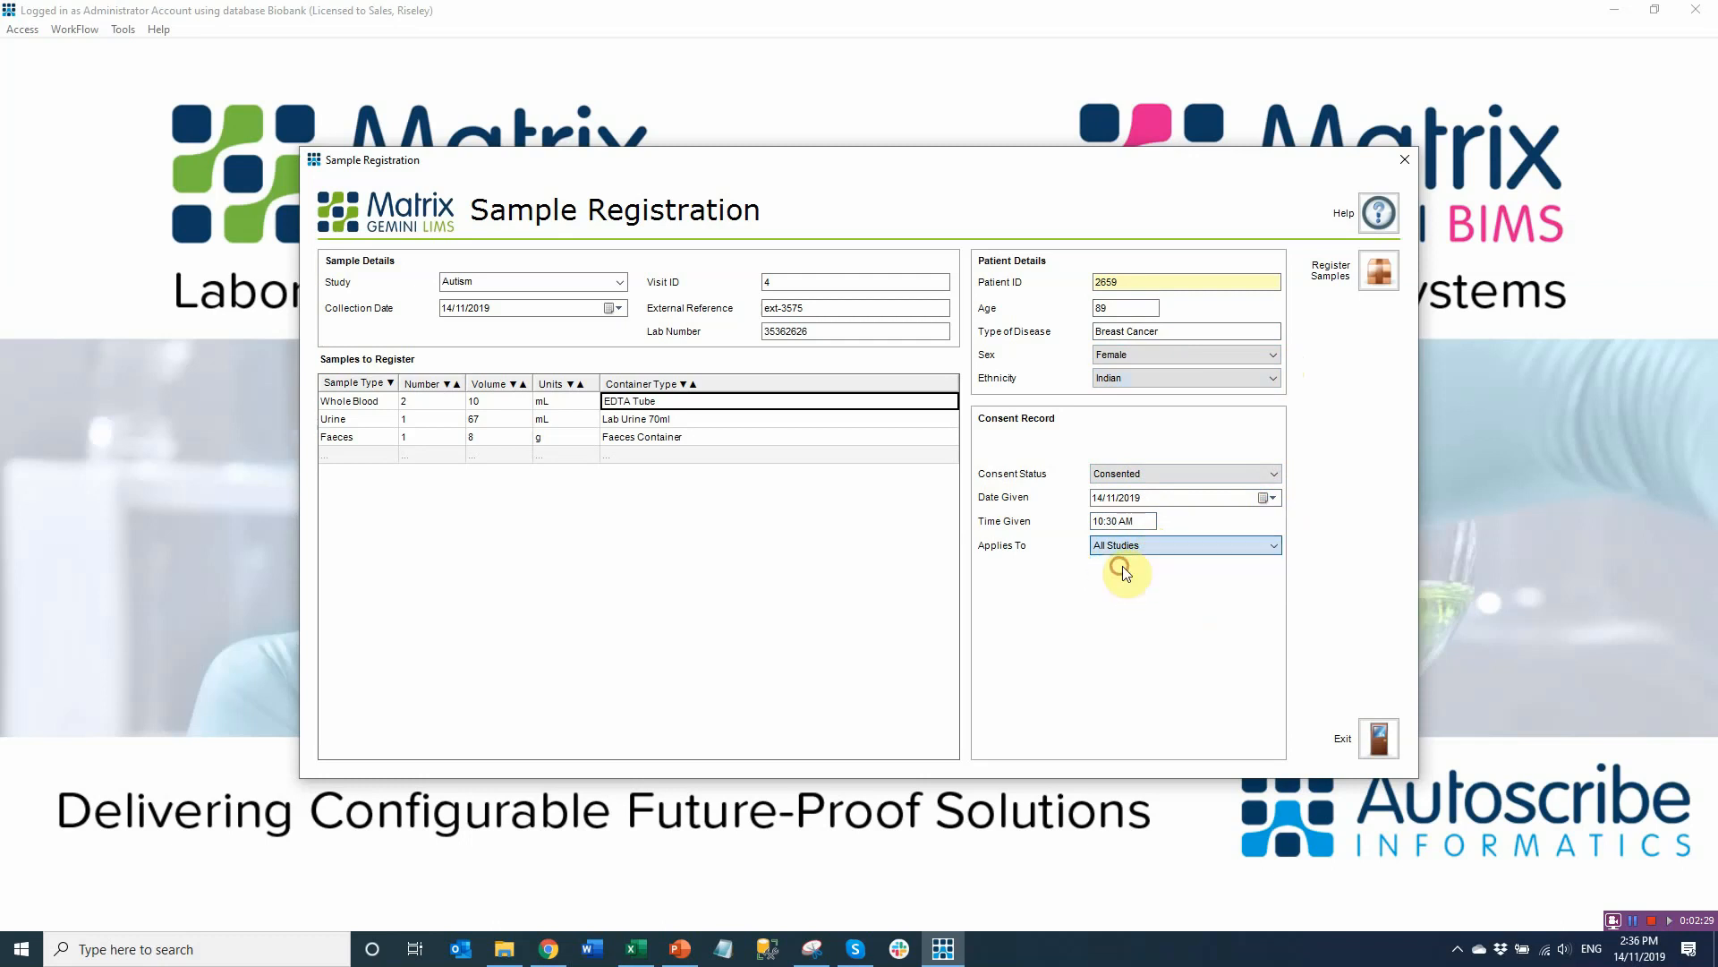
{"action": "left_click", "coordinate": [1387, 267]}
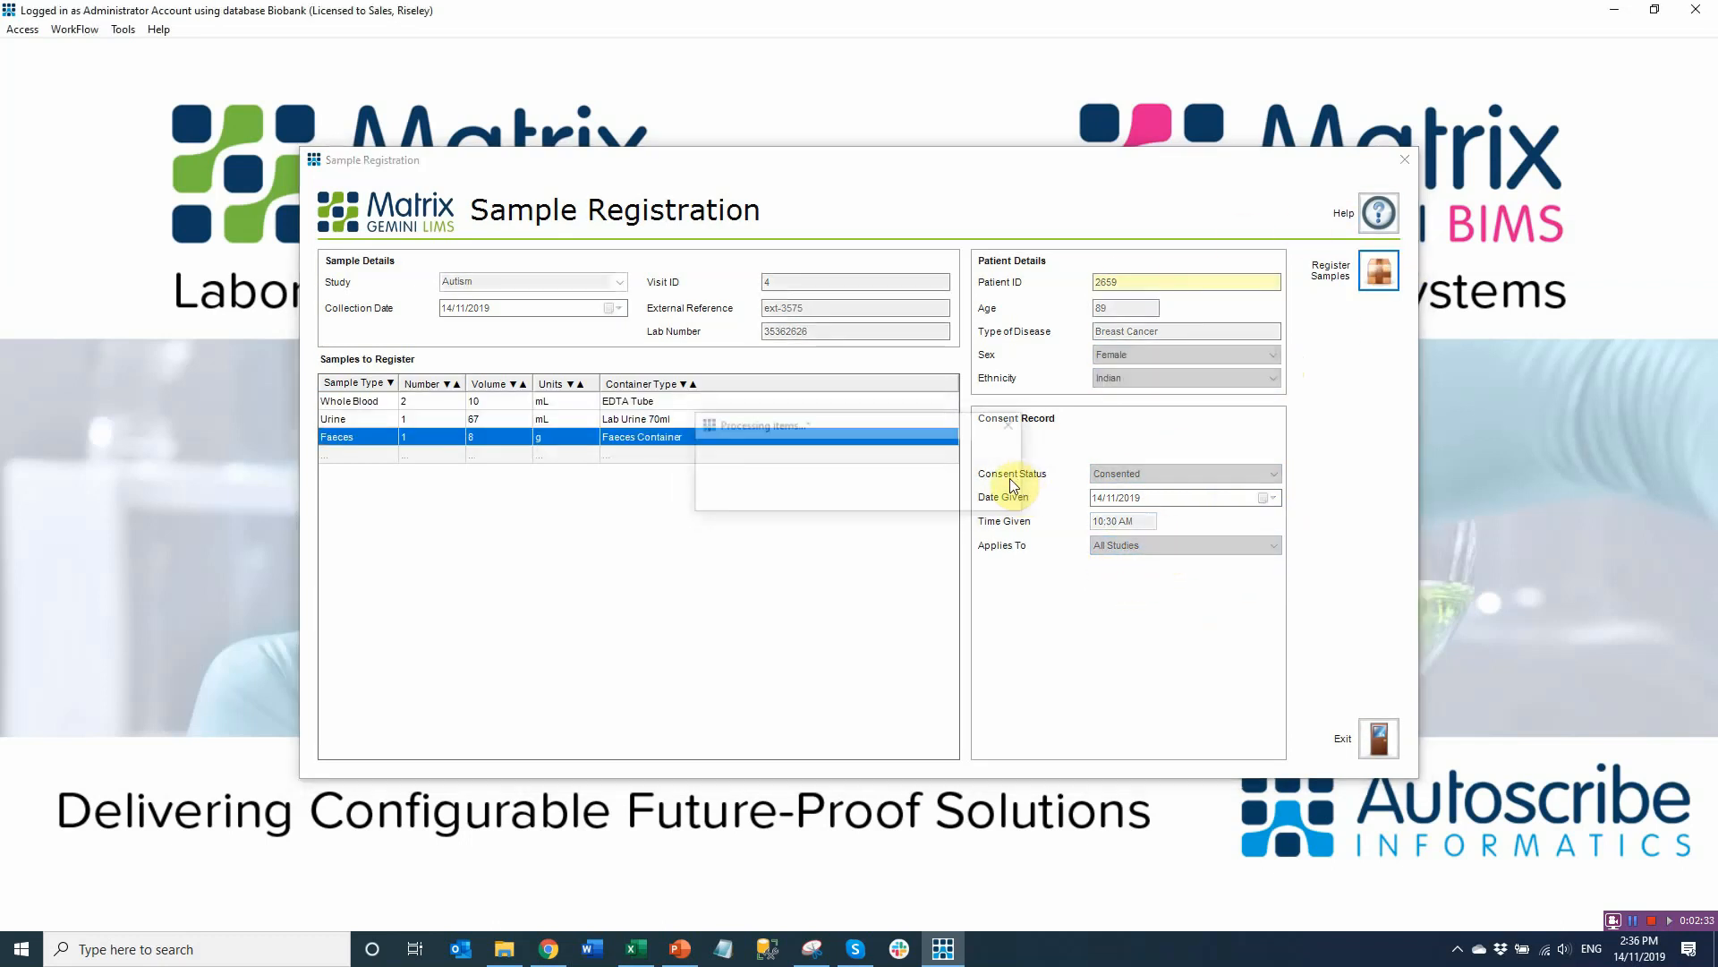
Exit Sample Registration and view Received Samples, including the new Autism visit 4 samples
{"action": "left_click", "coordinate": [1376, 739]}
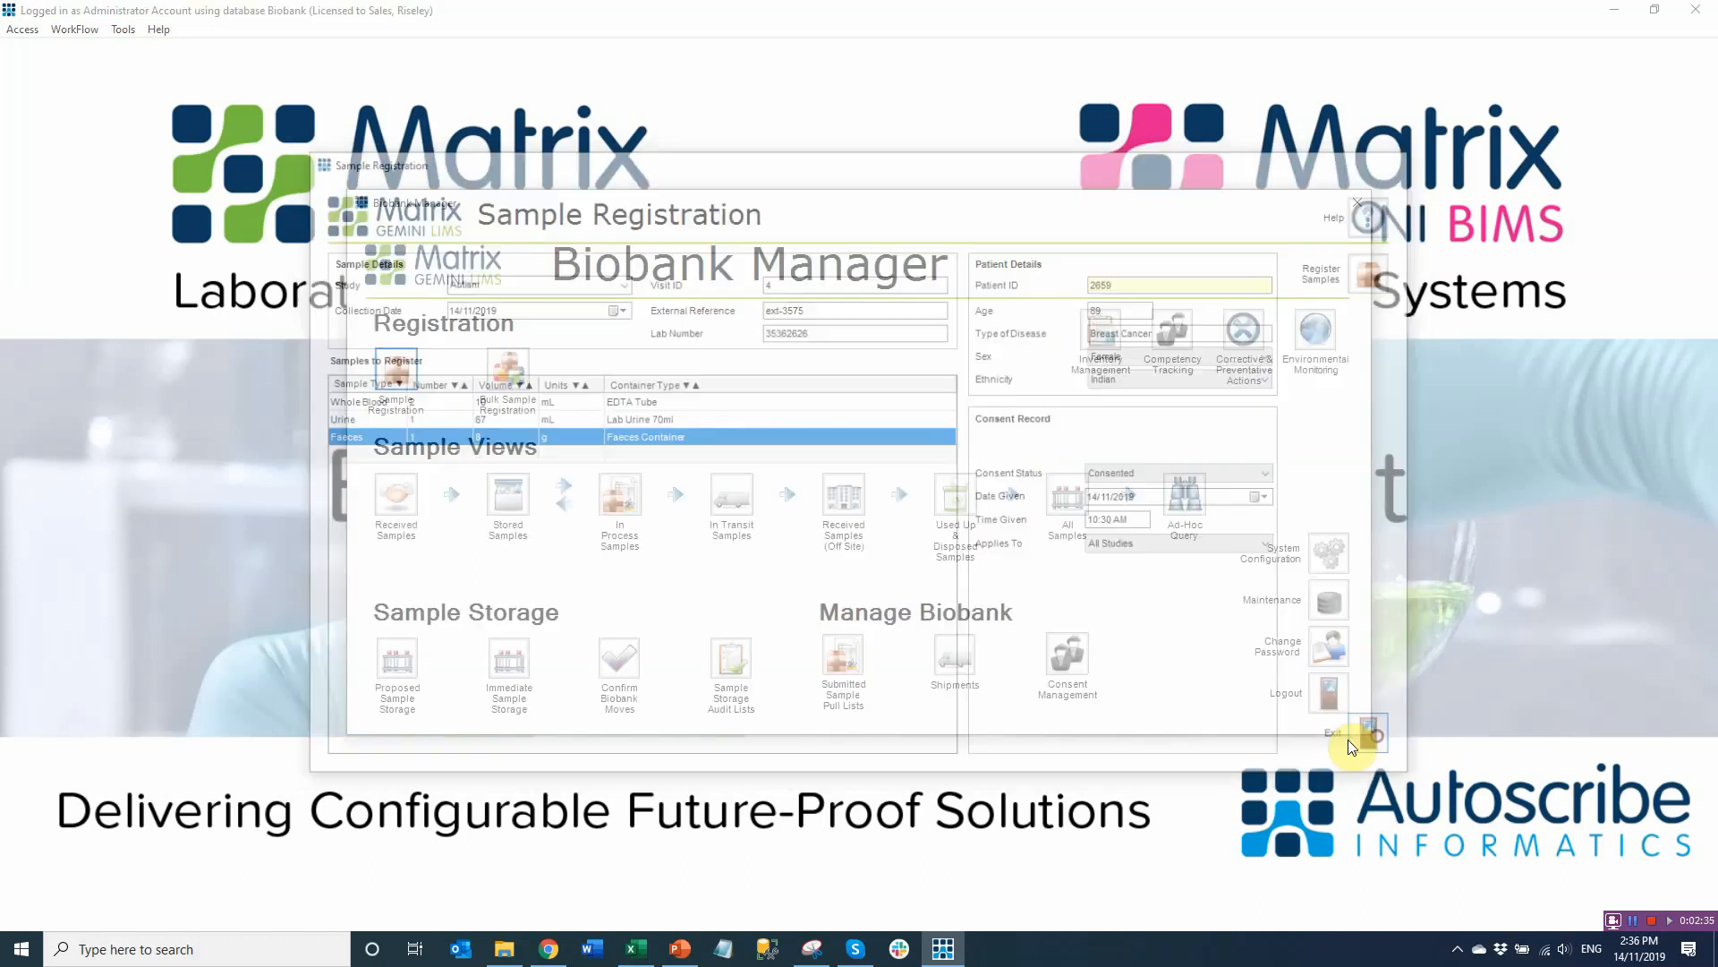
{"action": "left_click", "coordinate": [397, 495]}
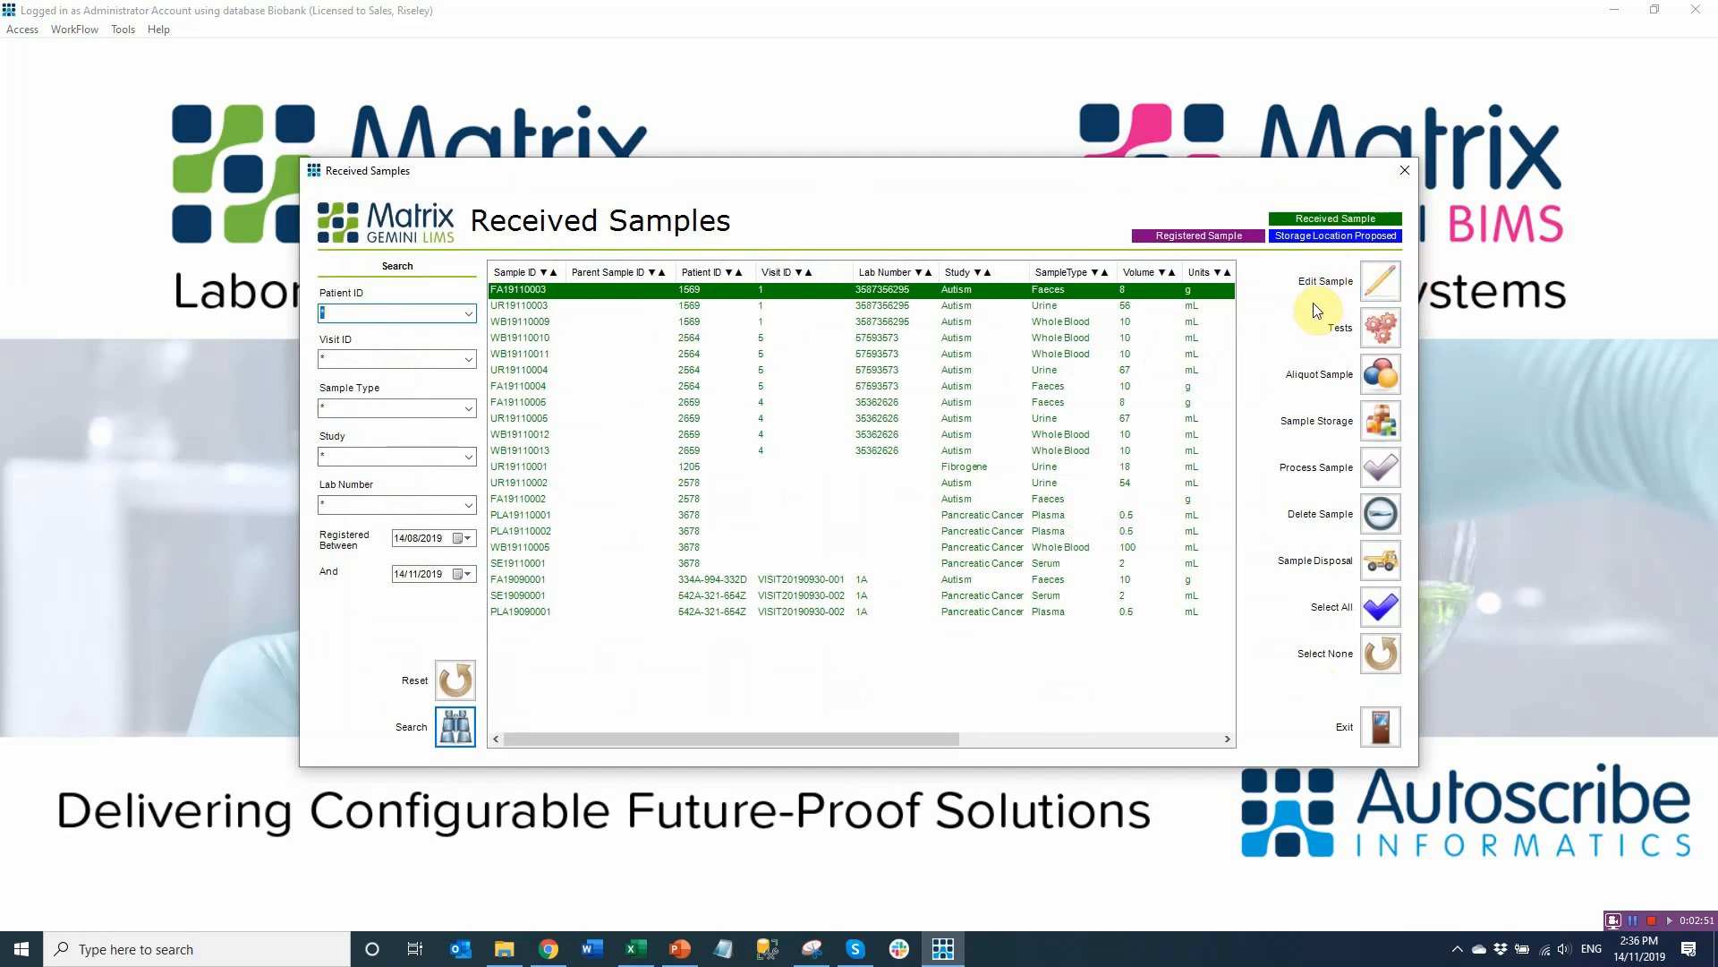
{"action": "left_click", "coordinate": [1386, 320]}
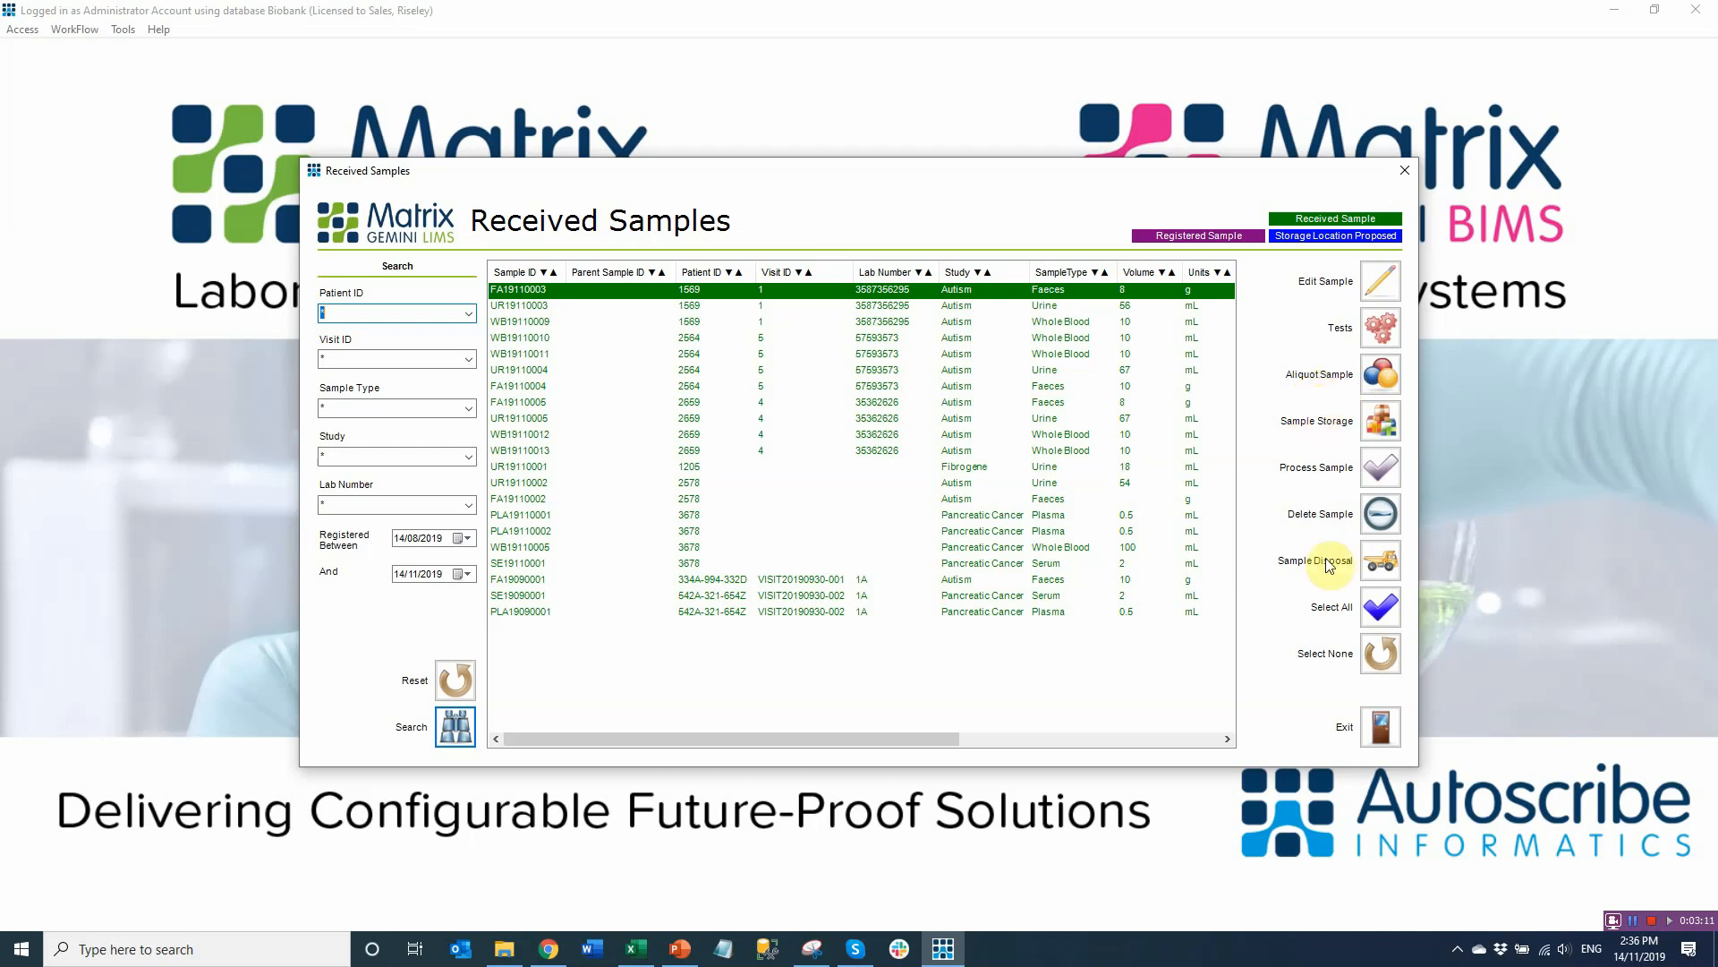
Exit Received Samples and open Immediate Sample Storage showing the four storage rooms
{"action": "left_click", "coordinate": [1380, 729]}
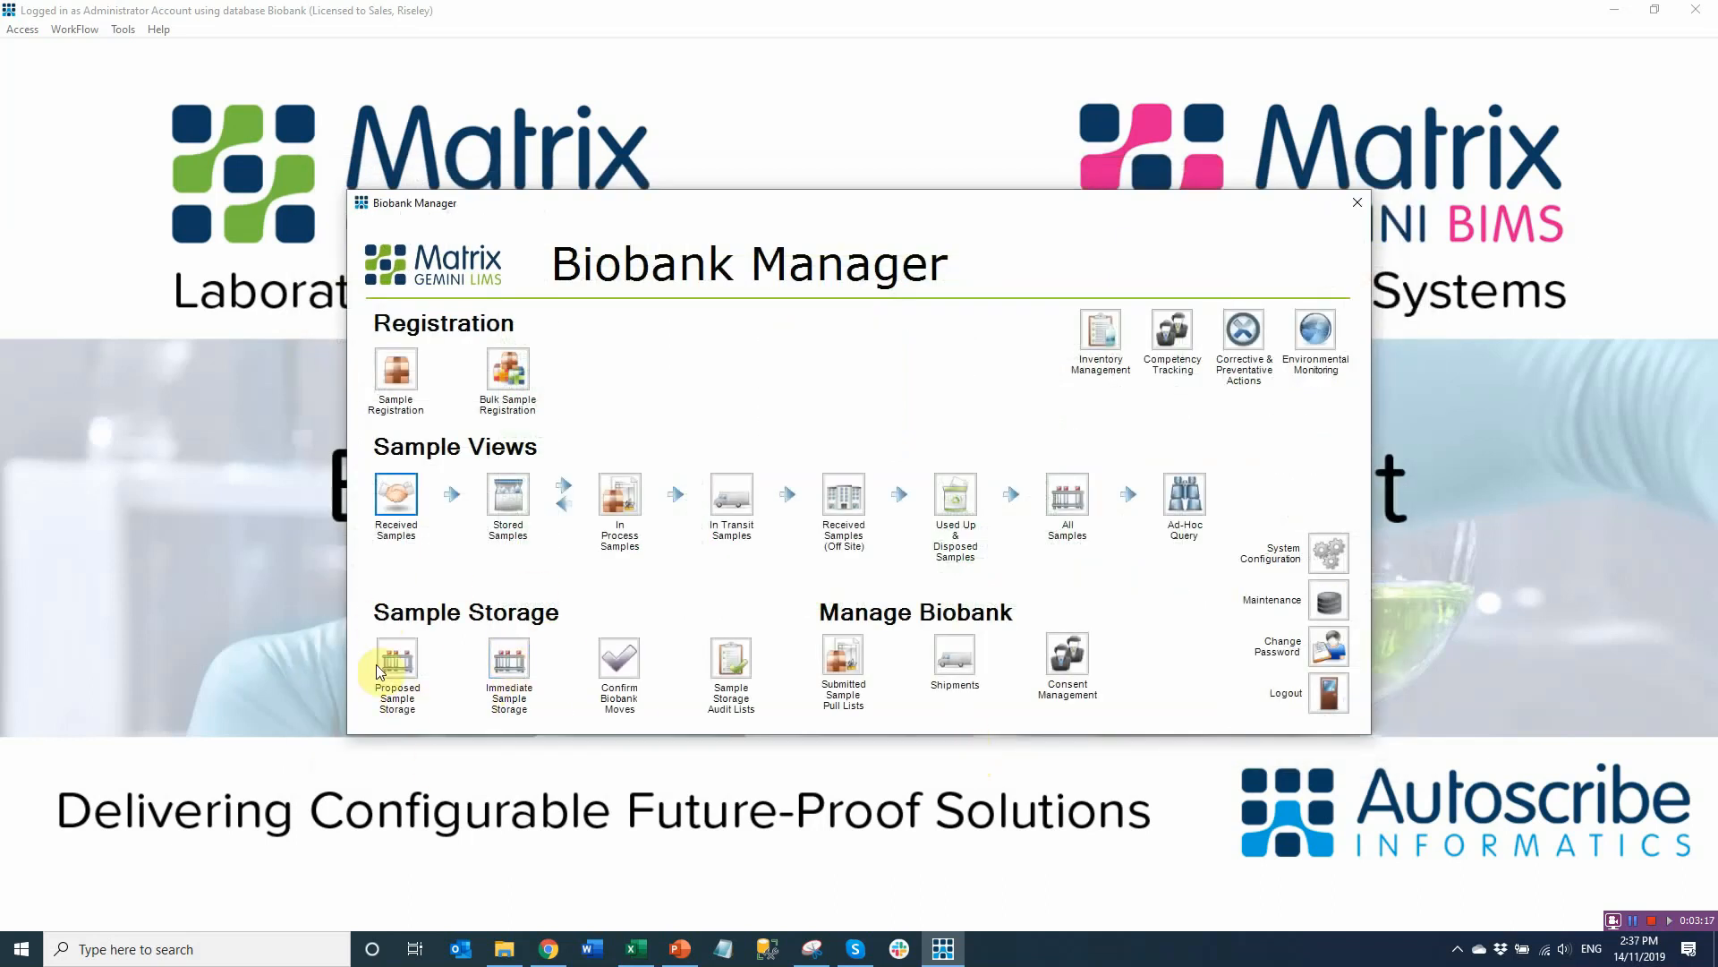
{"action": "left_click", "coordinate": [510, 662]}
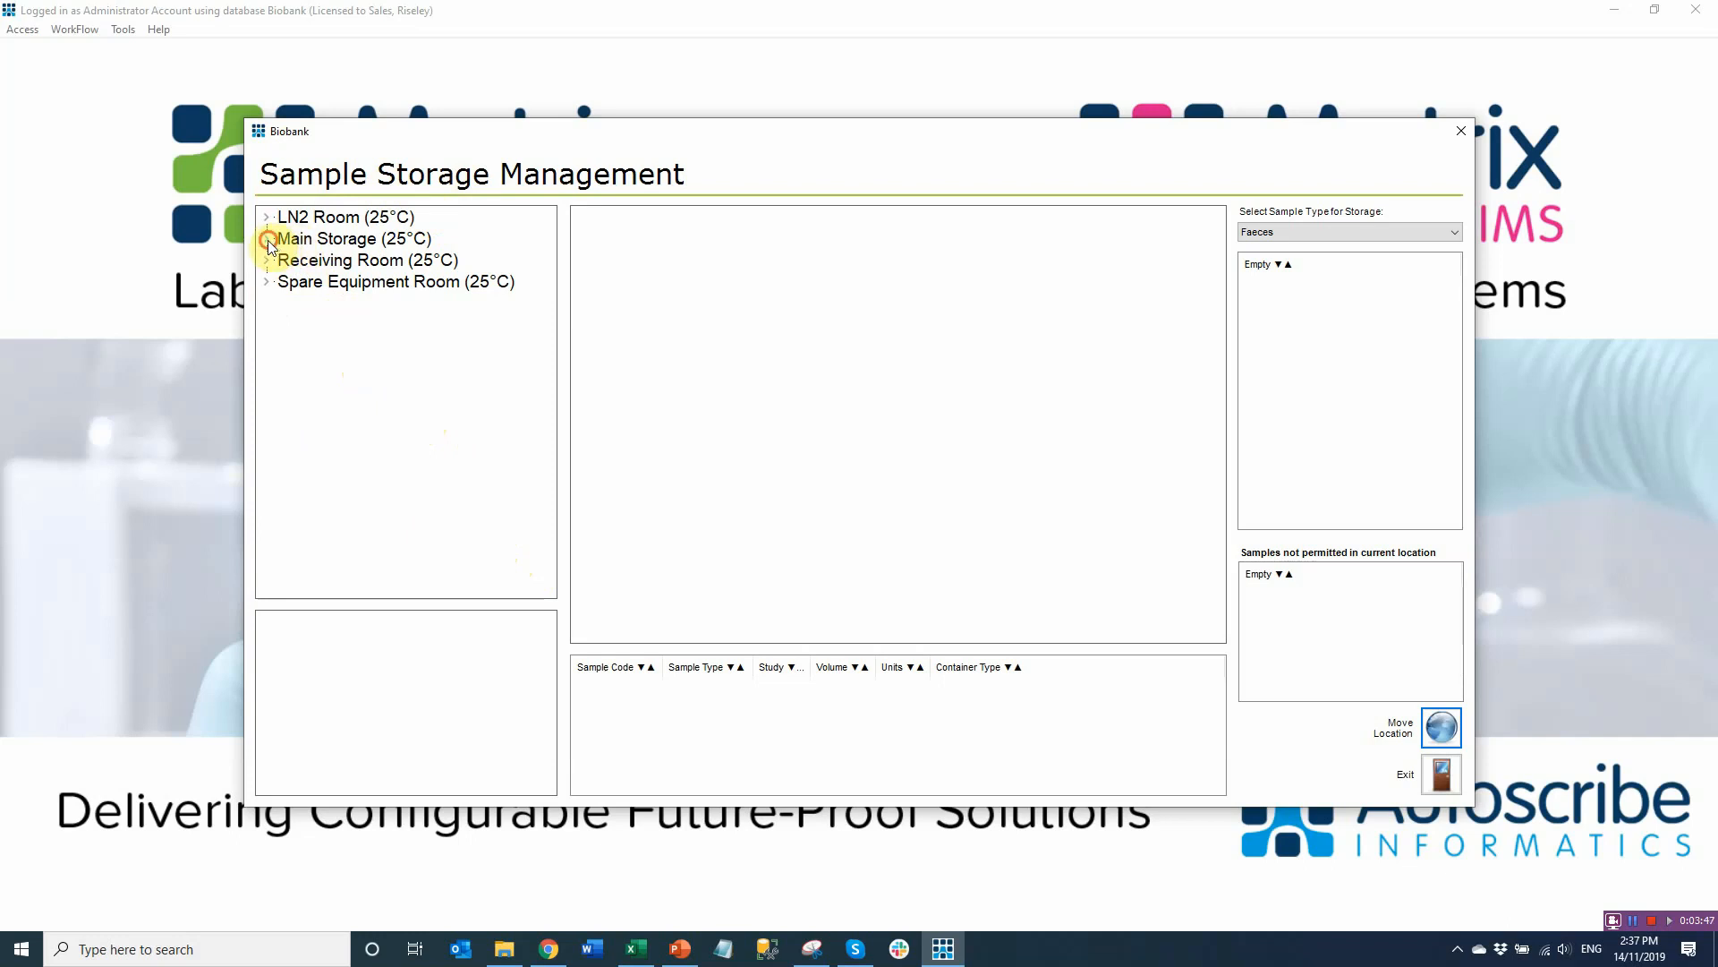
Open General 96 Plate 002 in Aegis Fridge 1 and store Whole Blood sample WB19110009 in well 7,A
{"action": "double_click", "coordinate": [291, 242]}
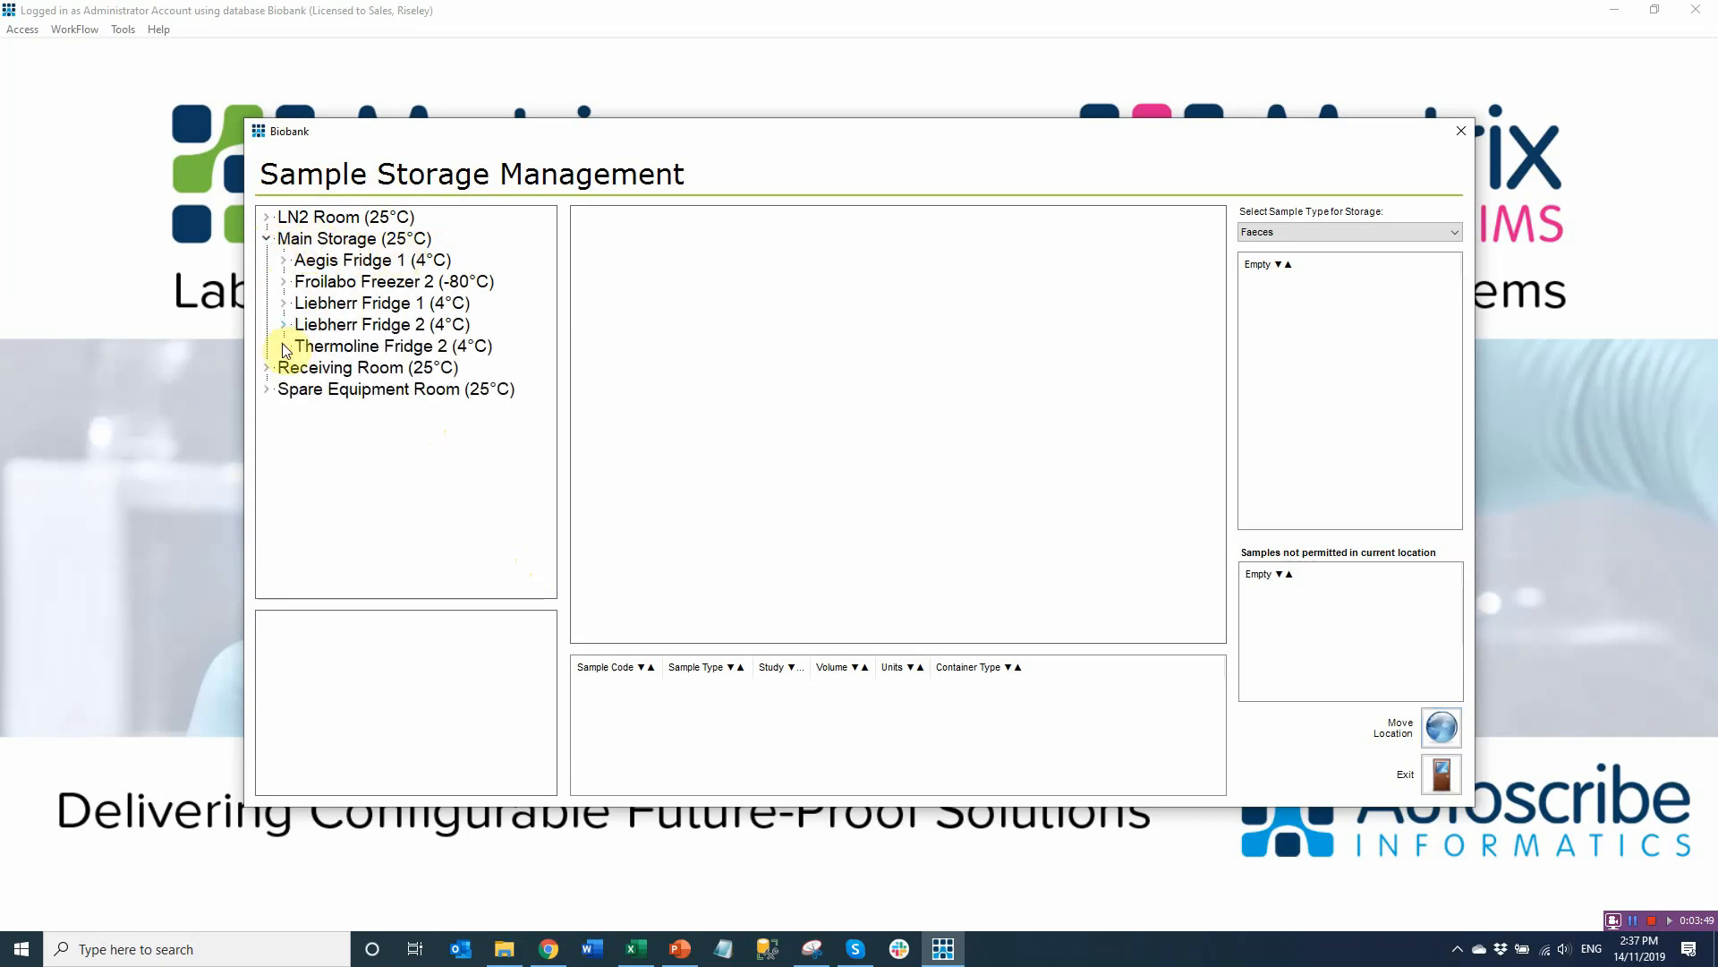
{"action": "left_click", "coordinate": [283, 263]}
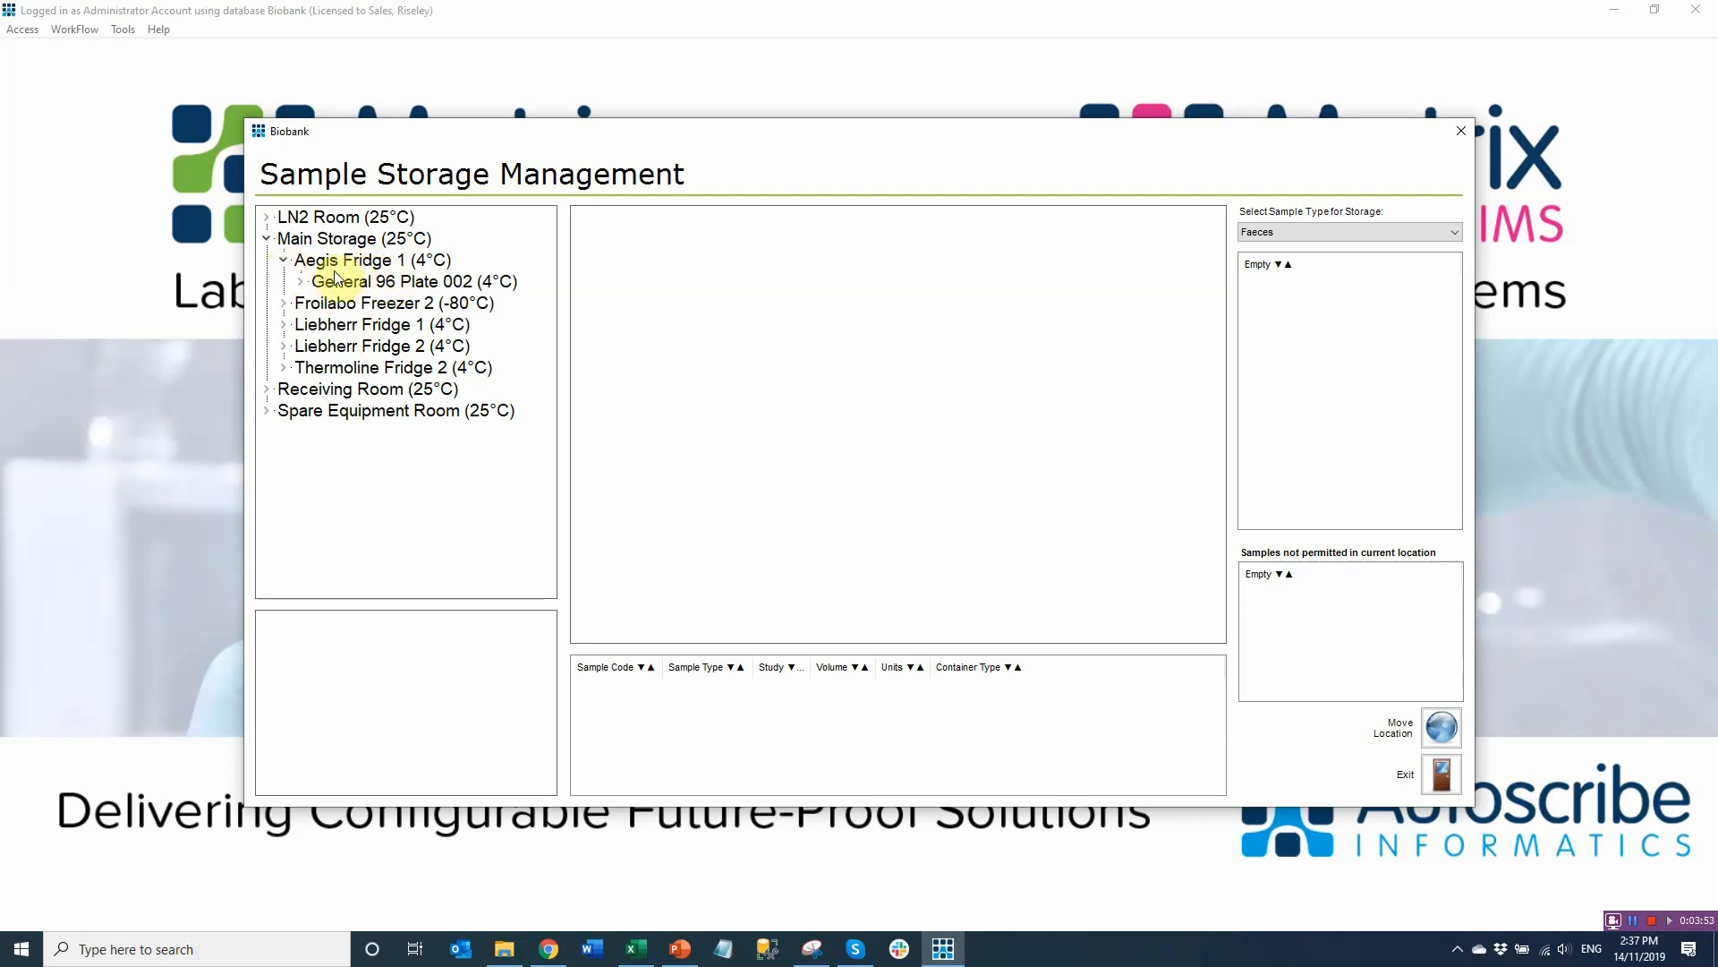
{"action": "left_click", "coordinate": [421, 285]}
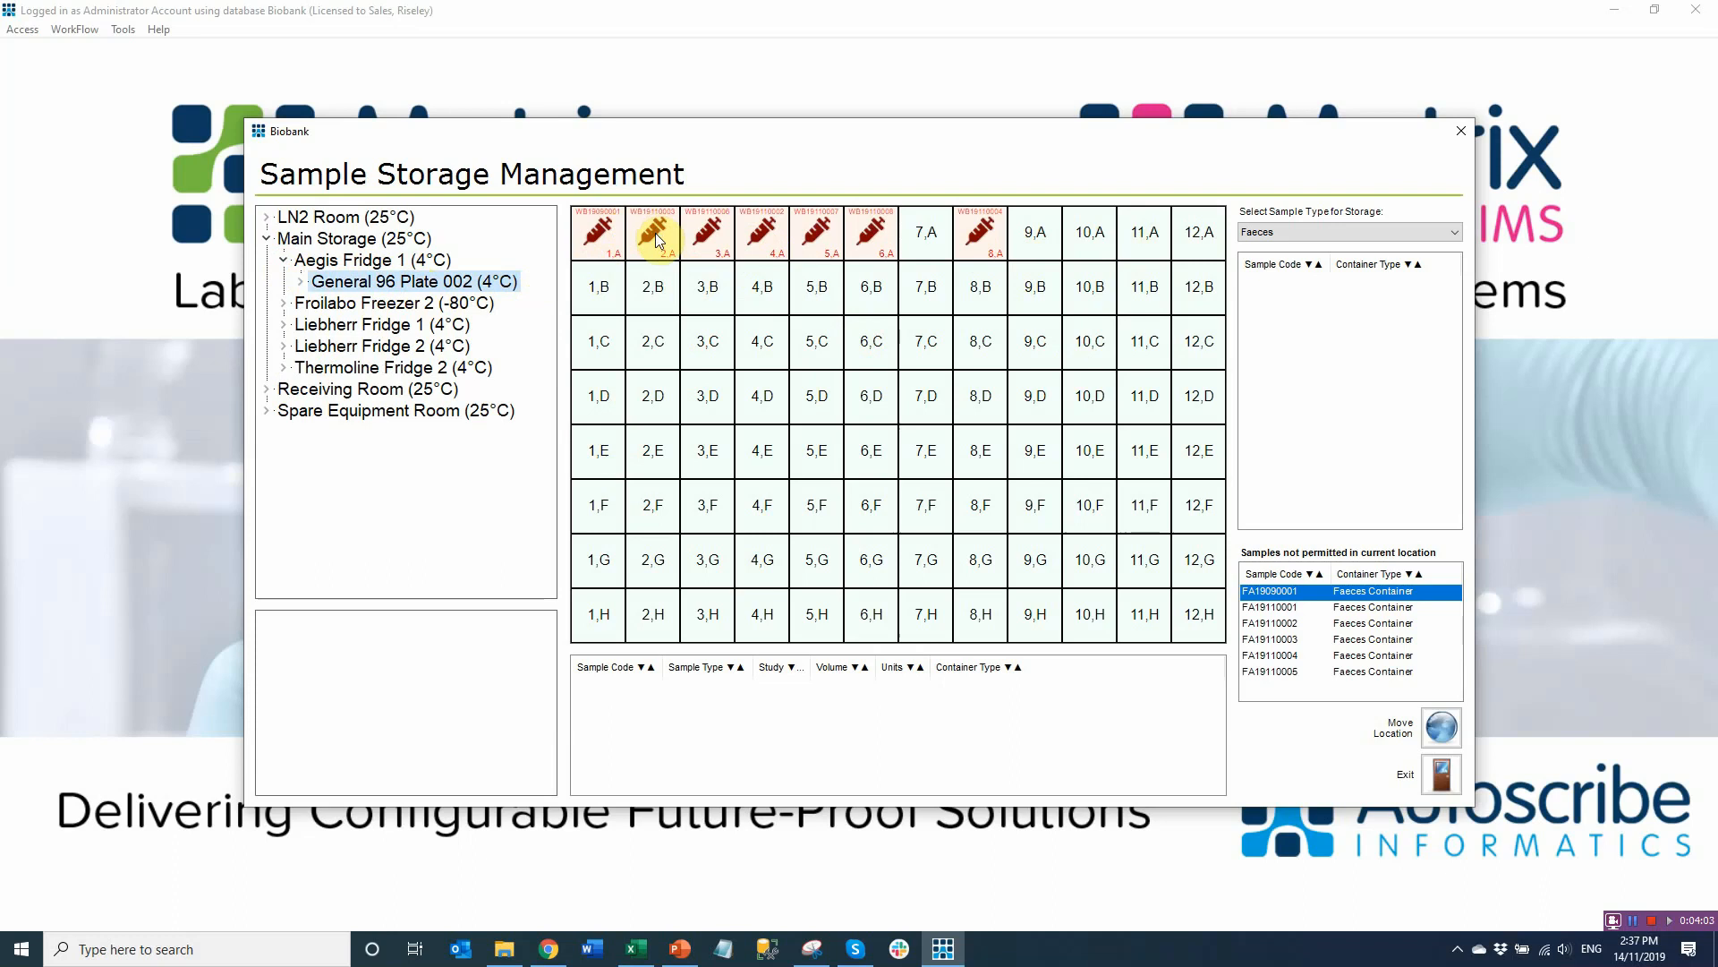
{"action": "left_click", "coordinate": [706, 242]}
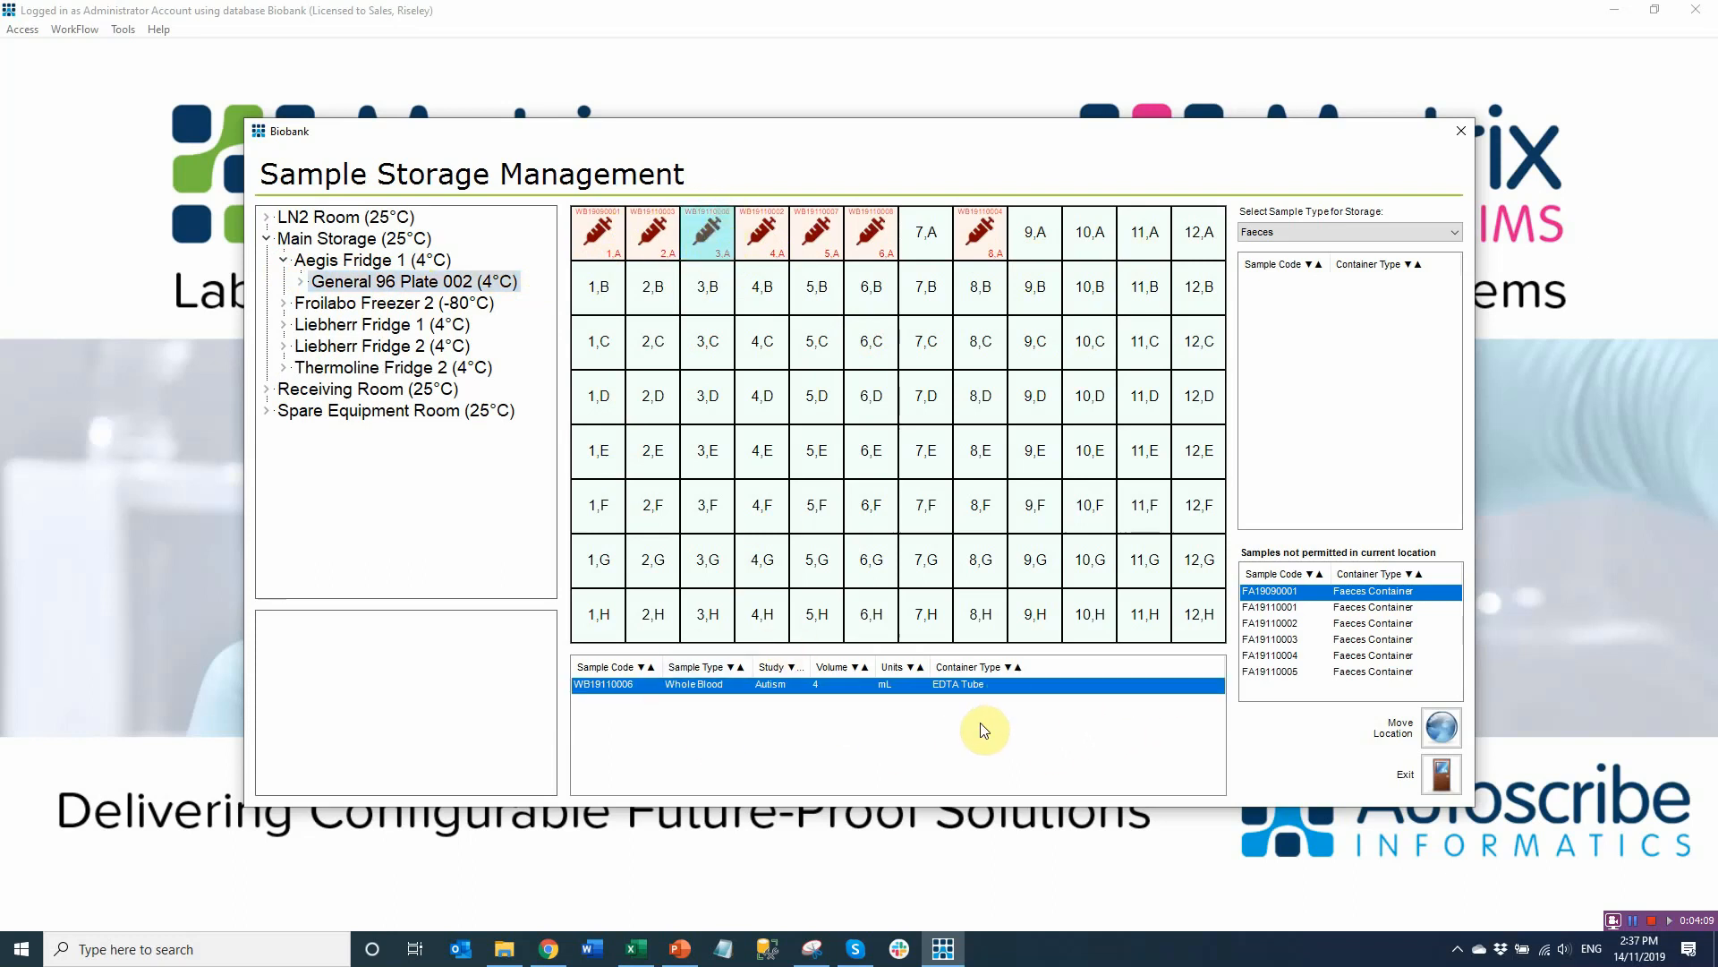
{"action": "left_click", "coordinate": [1287, 232]}
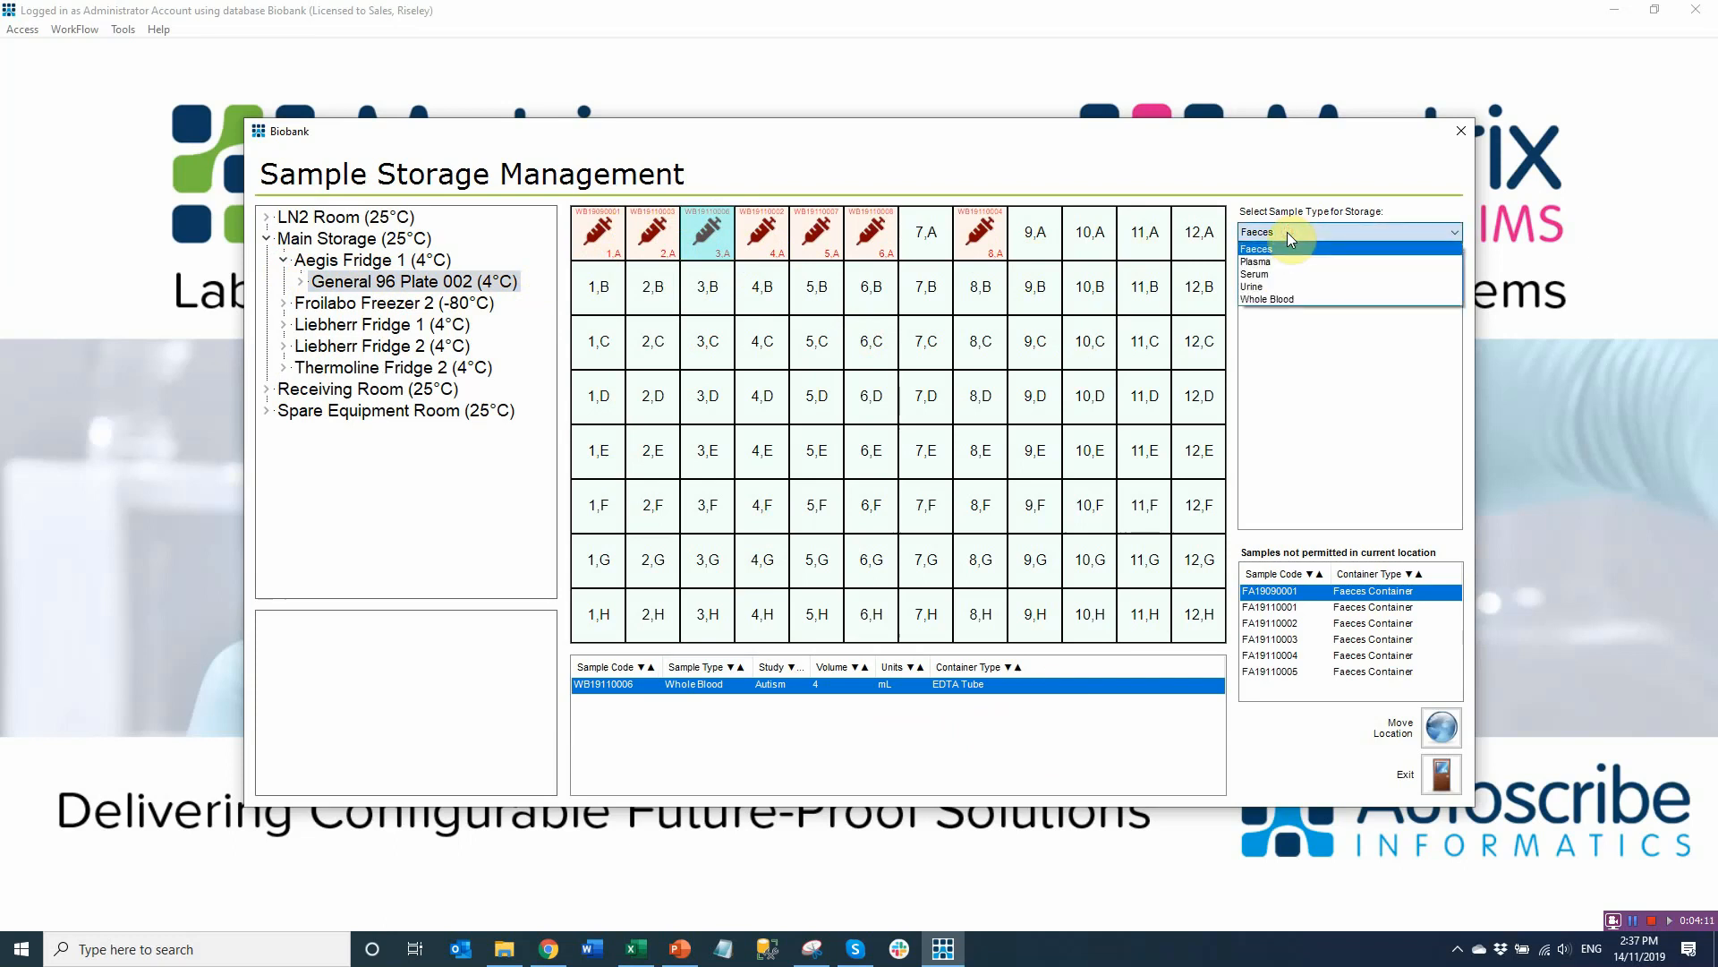
{"action": "left_click", "coordinate": [1266, 301]}
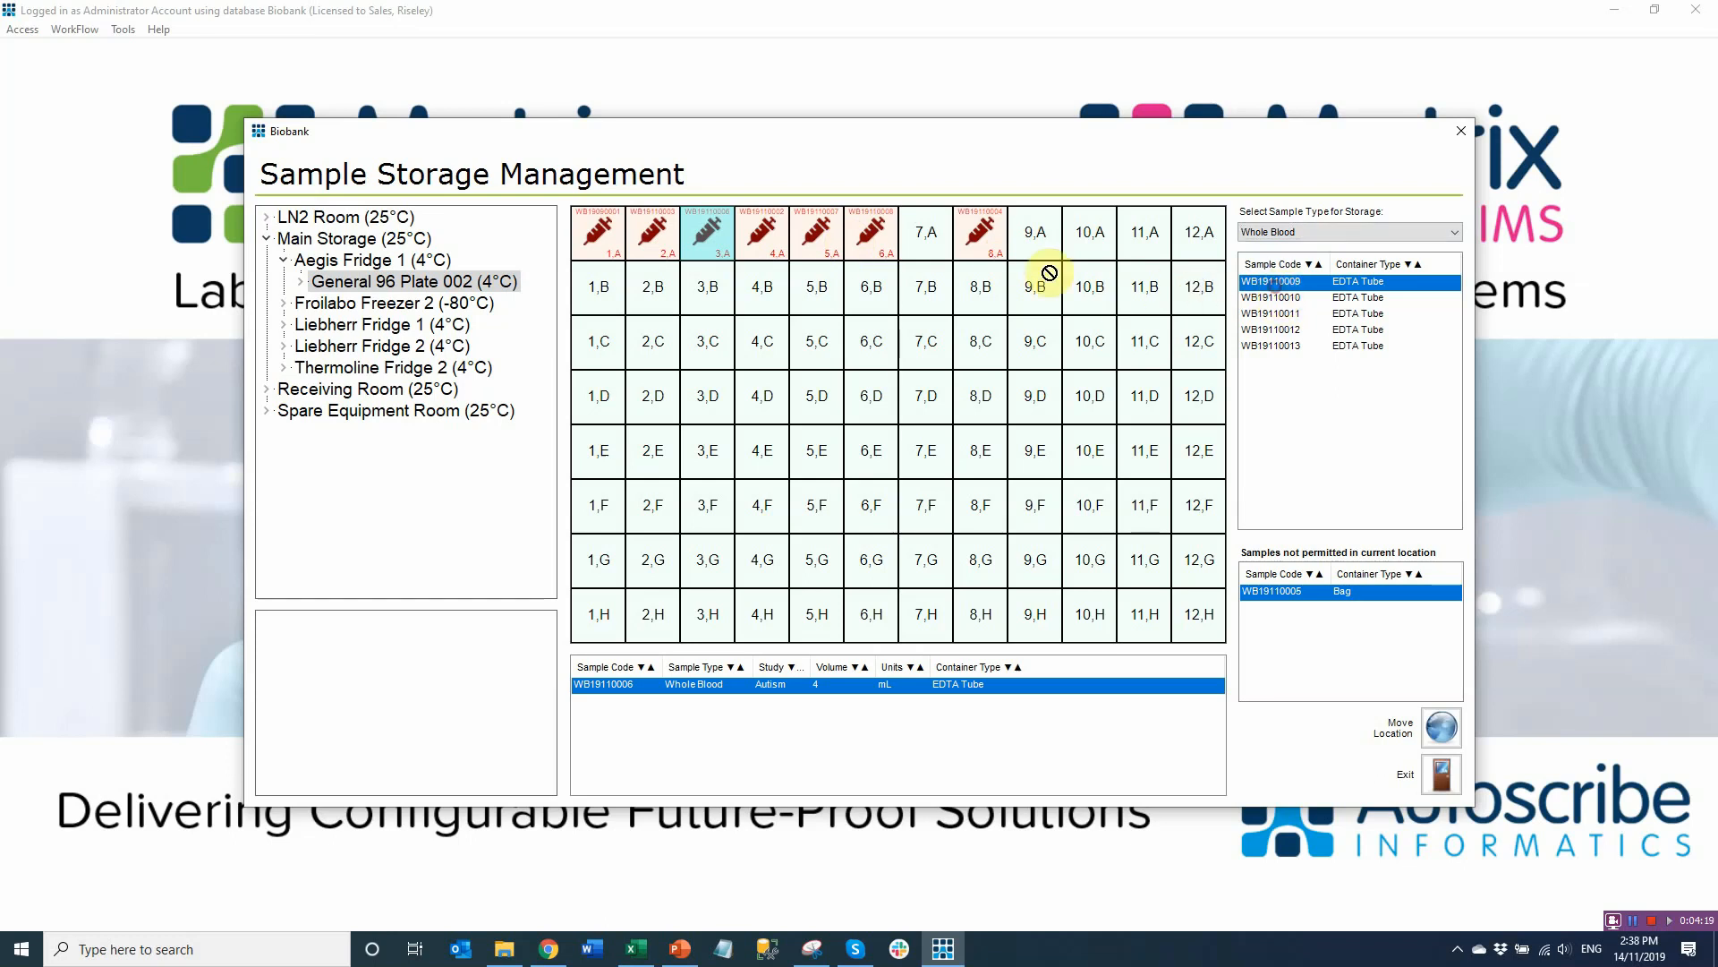
{"action": "left_click", "coordinate": [937, 244]}
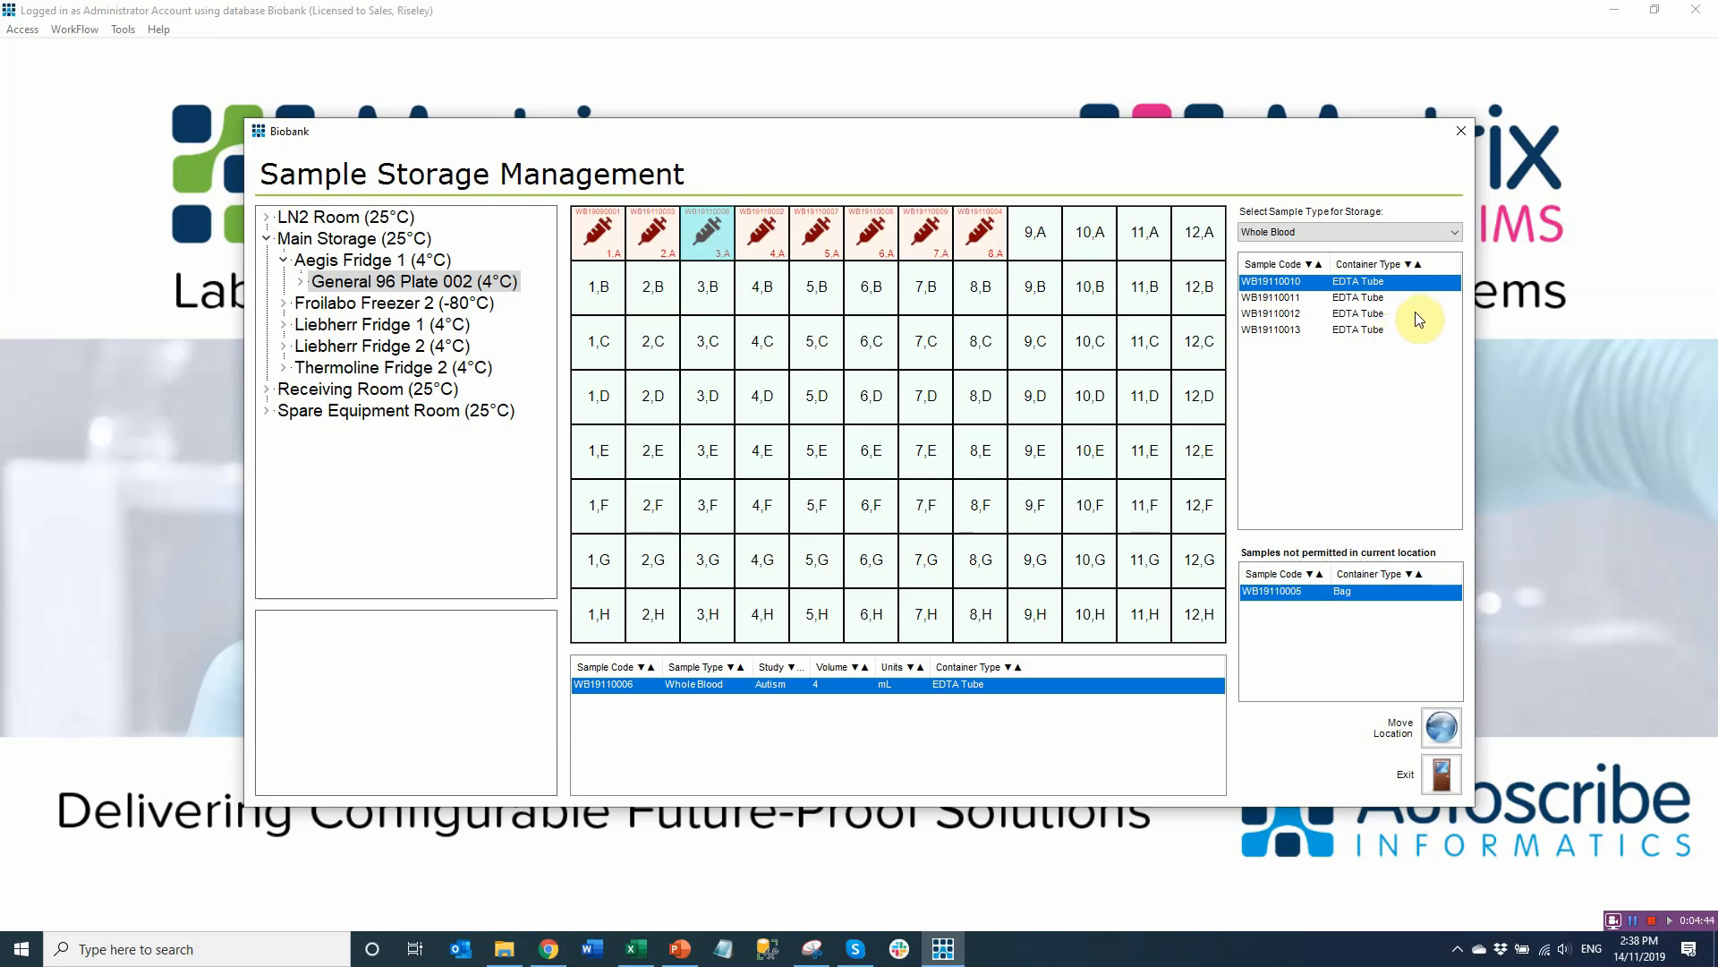
Filter Shipments to Received Out and view its two Whole Blood samples (10 mL, 100 mL)
{"action": "left_click", "coordinate": [1459, 133]}
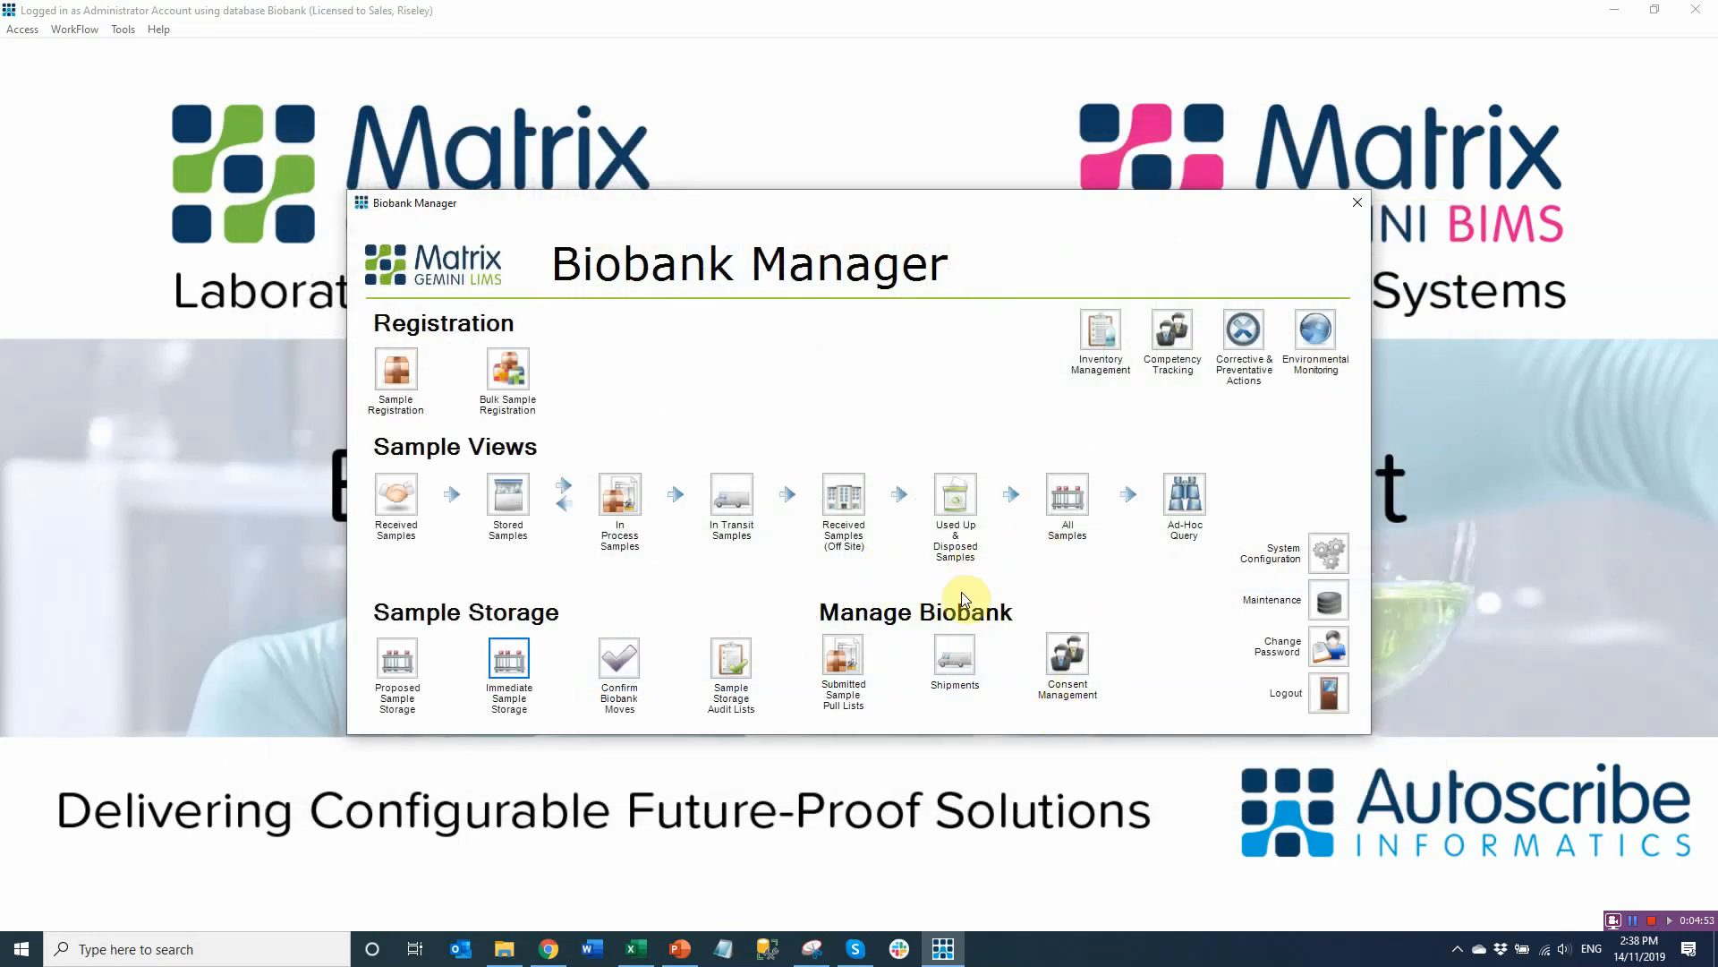
{"action": "left_click", "coordinate": [955, 660]}
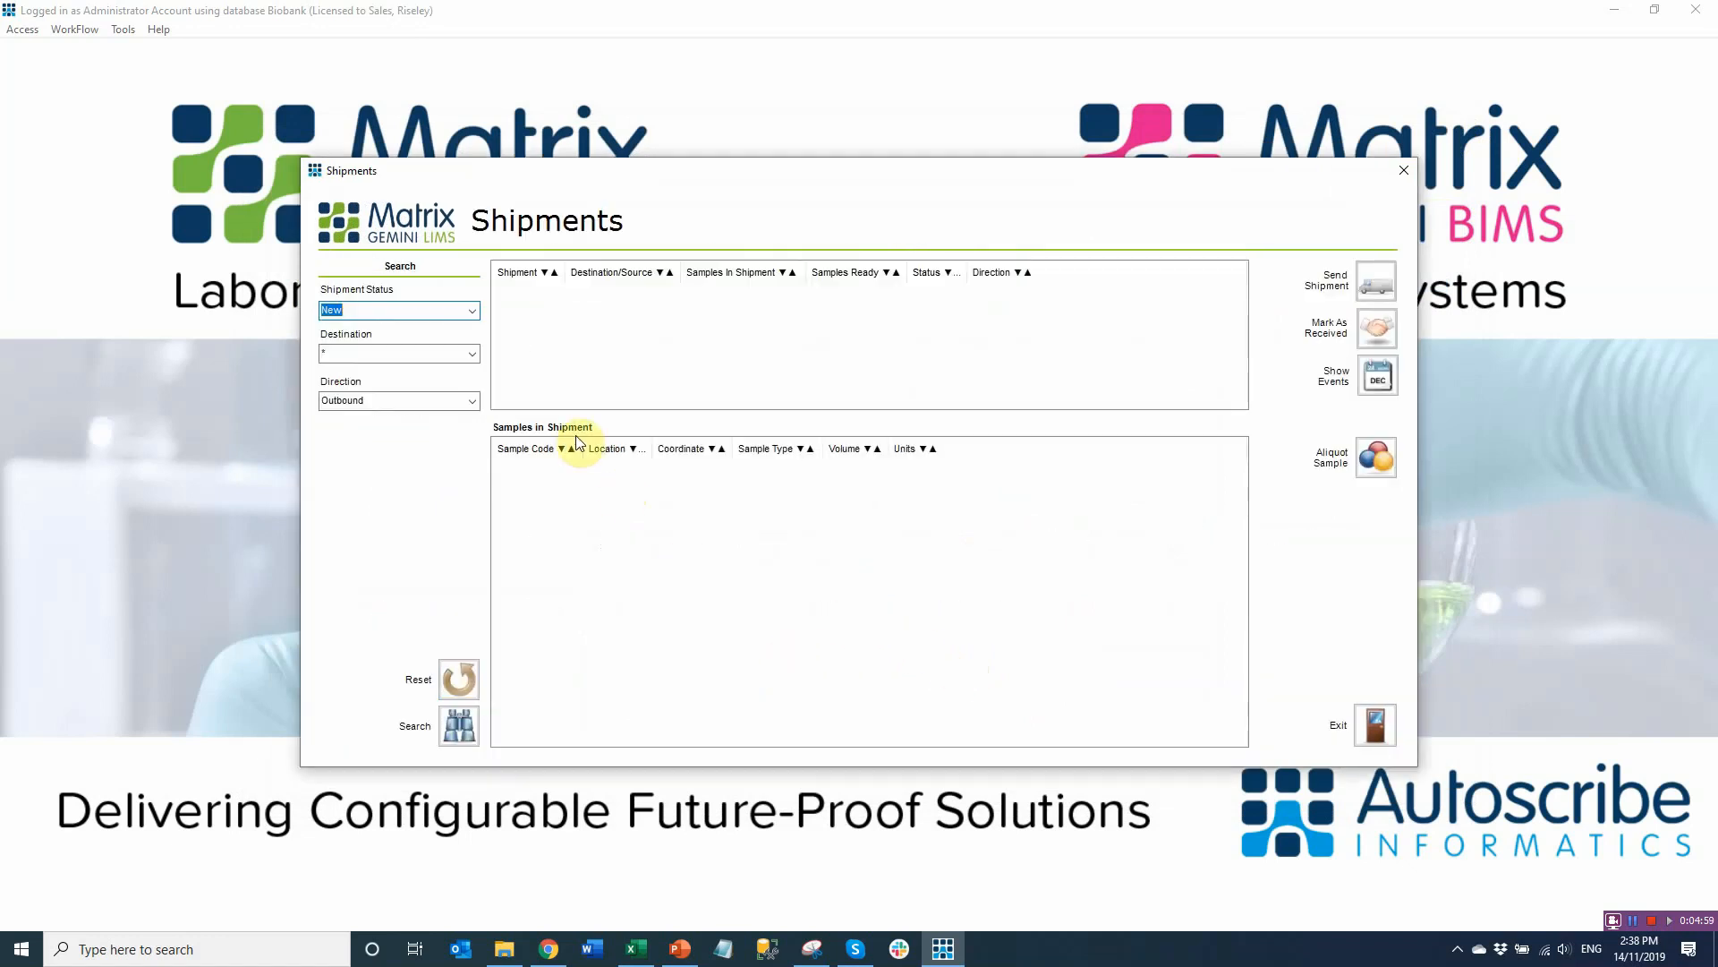
{"action": "left_click", "coordinate": [472, 310]}
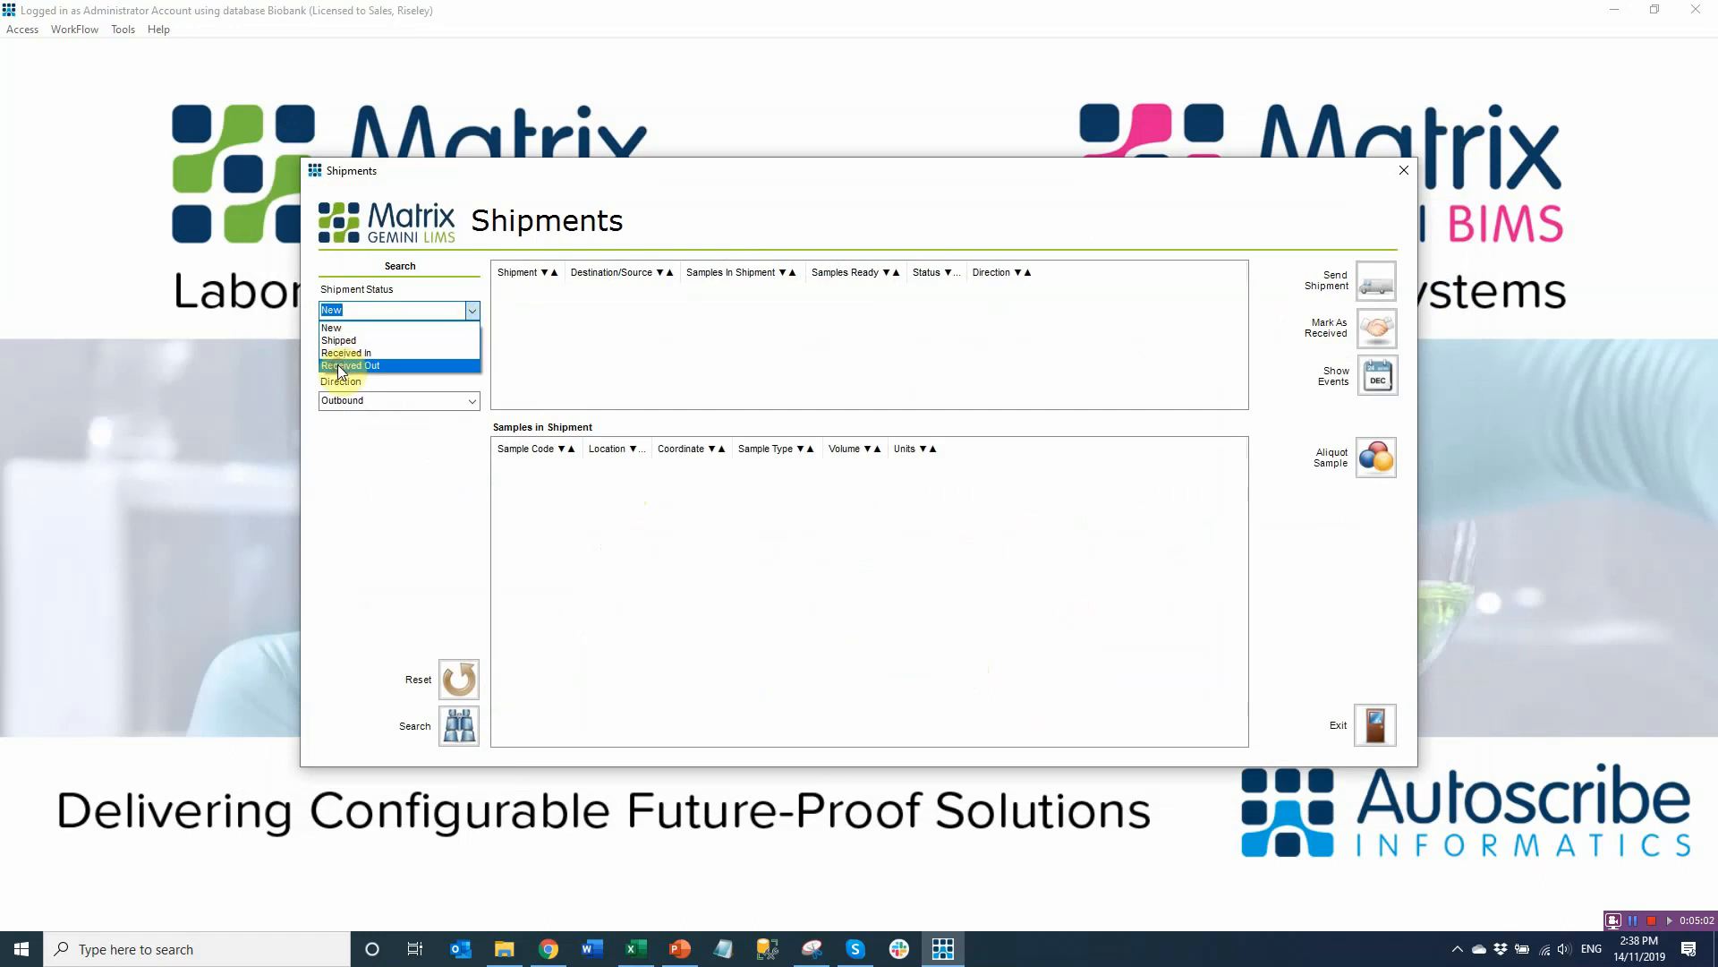
{"action": "left_click", "coordinate": [340, 366]}
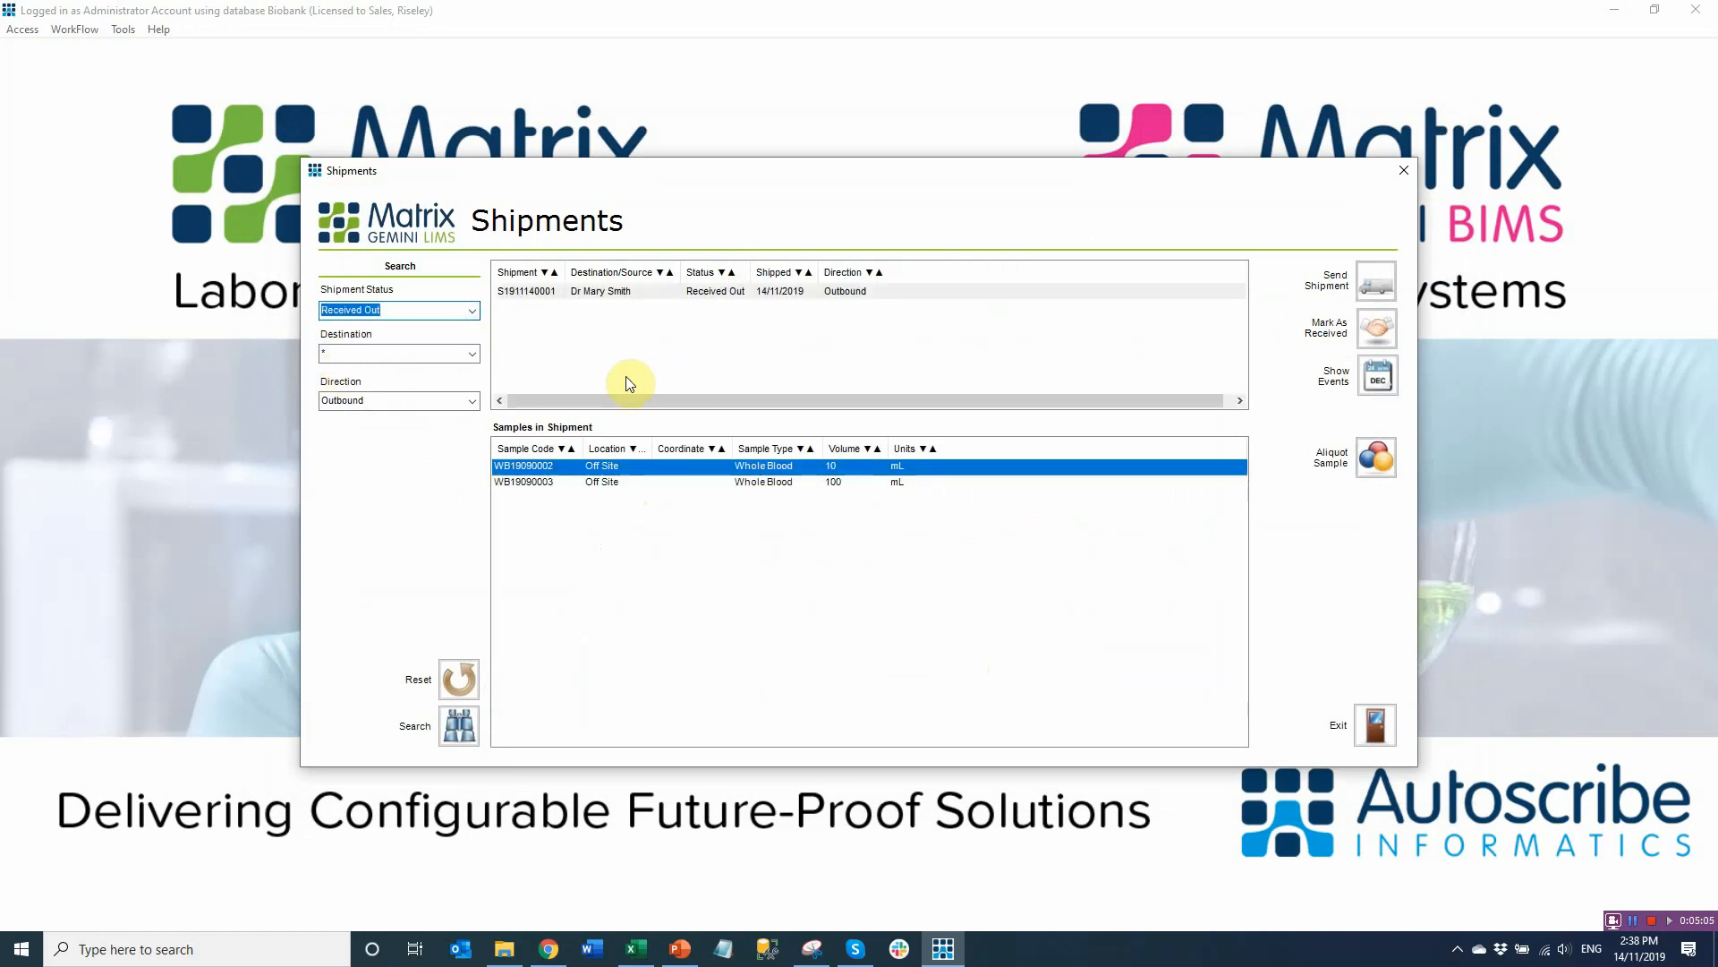
{"action": "left_click", "coordinate": [562, 295]}
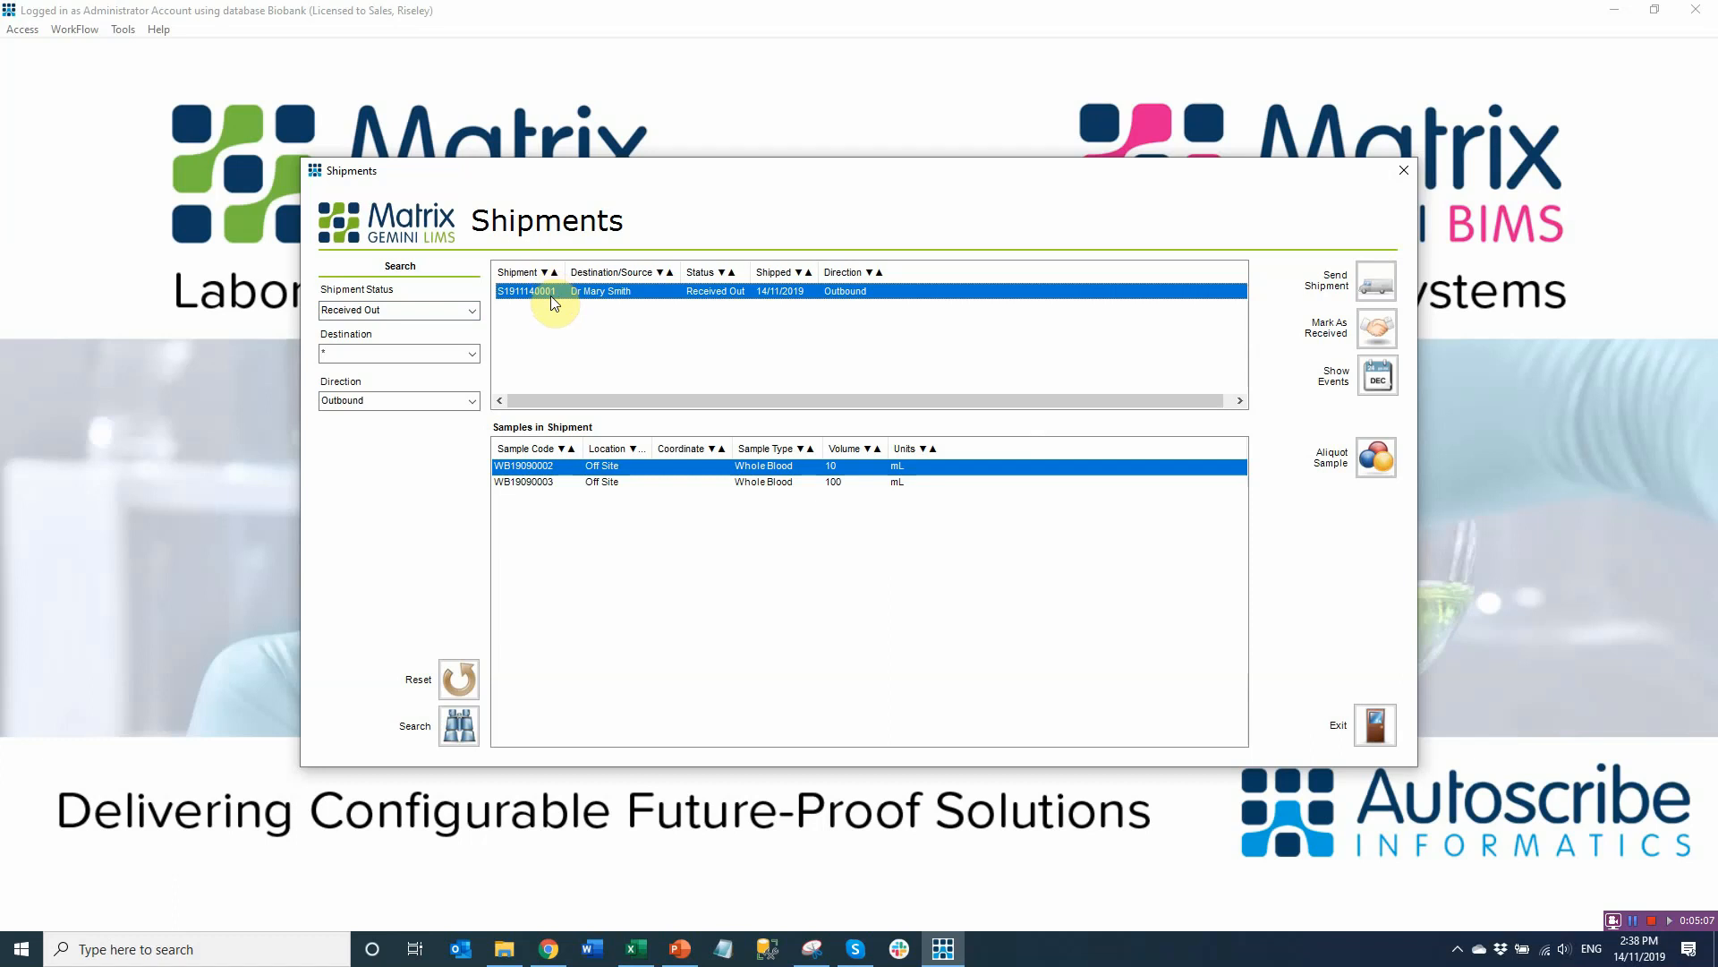